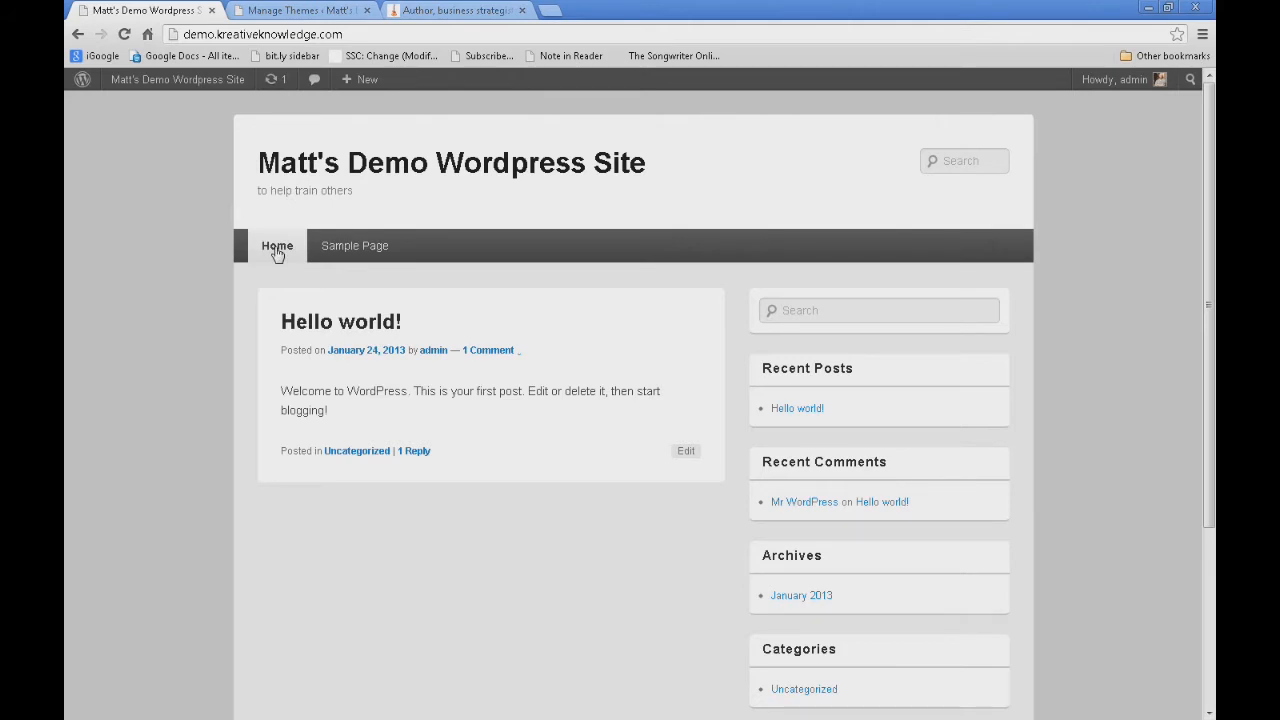
Examine the navigation bar and its dropdown submenus on the example author and songwriter site.
click(420, 11)
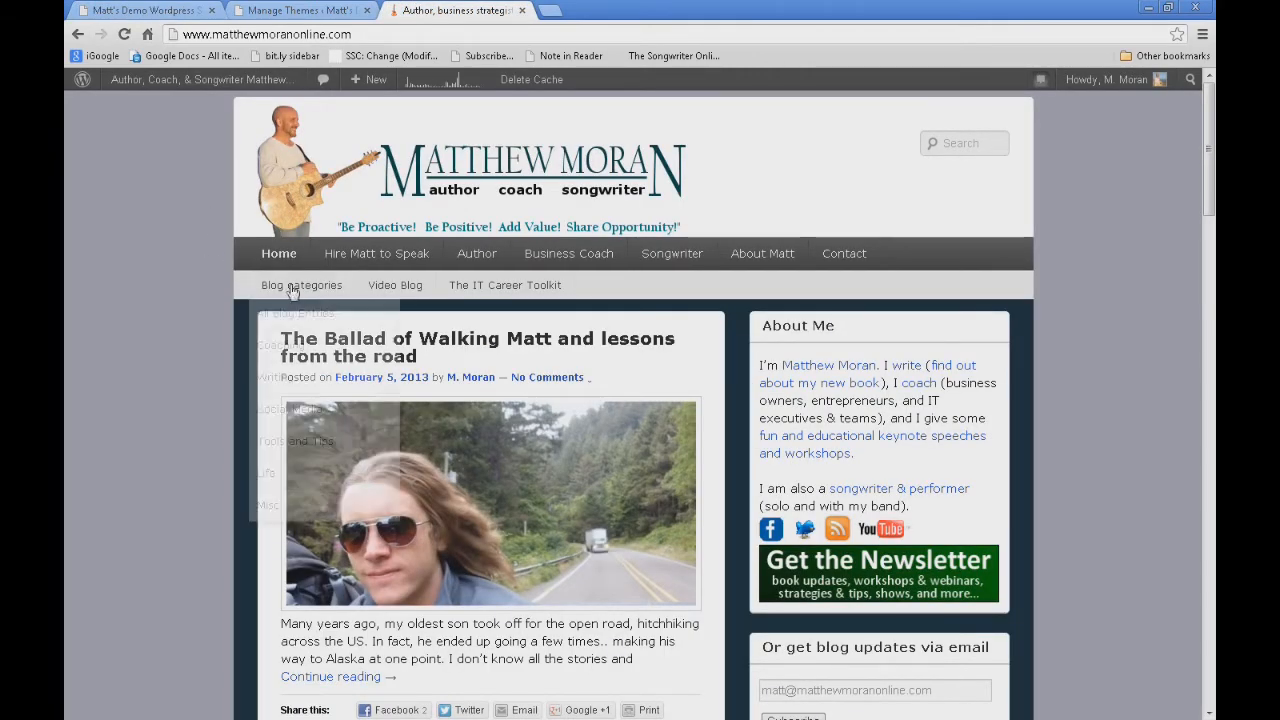
mouse_move(292, 291)
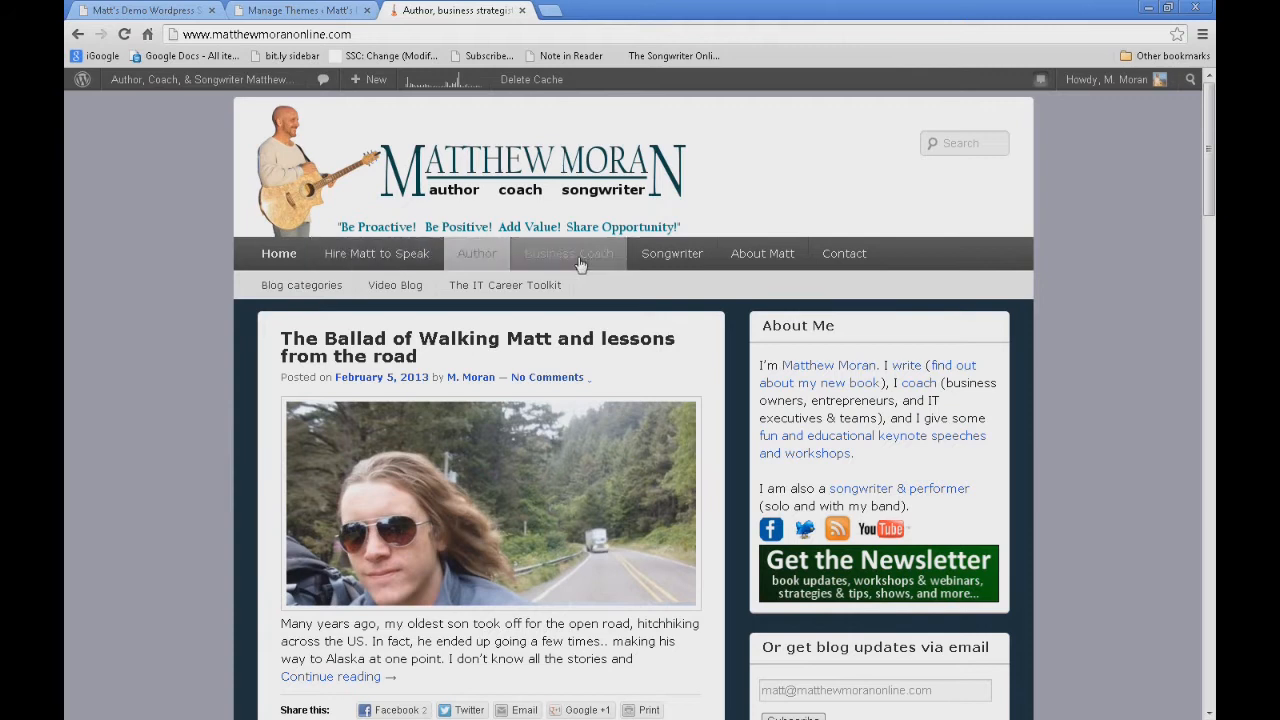
mouse_move(677, 258)
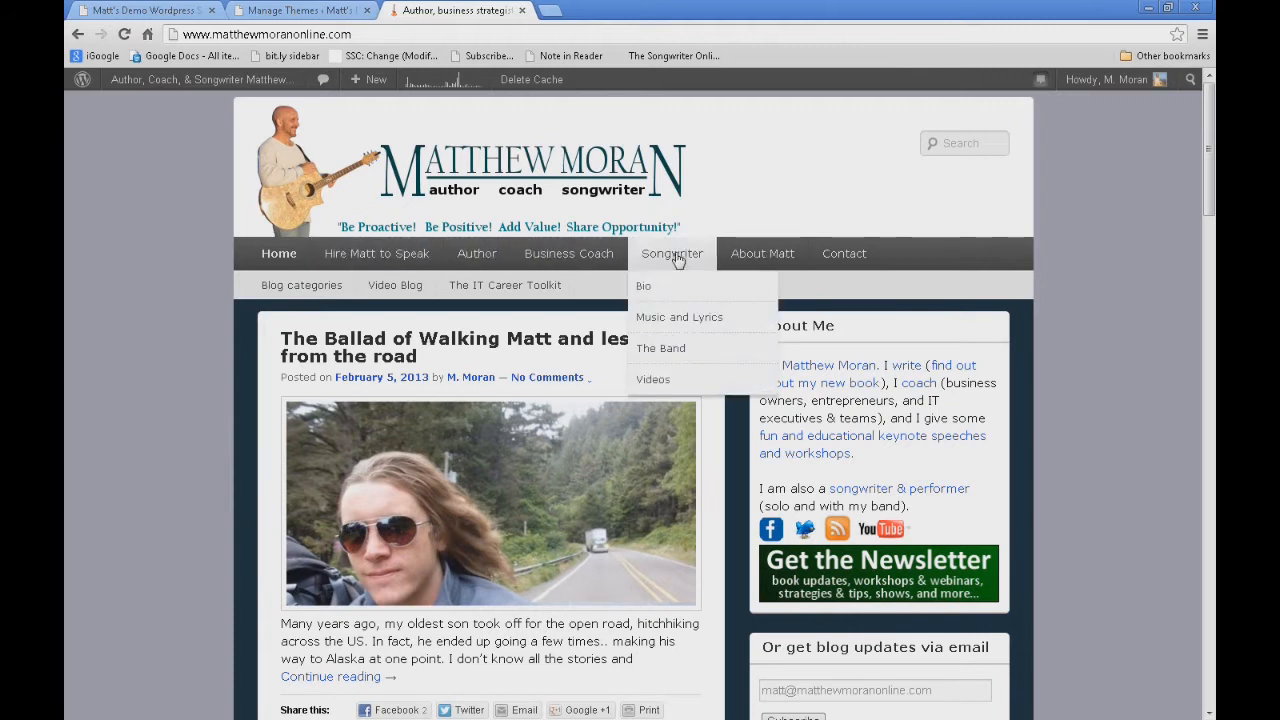
mouse_move(666, 289)
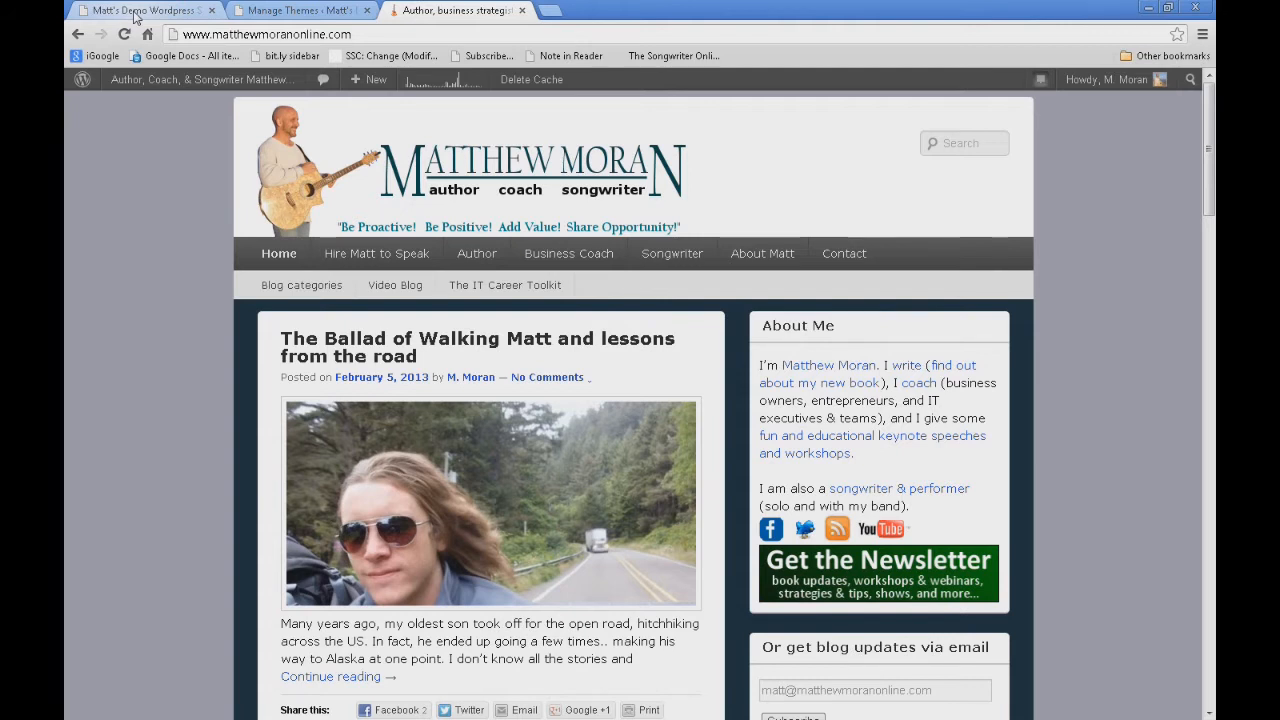
Publish a new page in the demo site's admin titled "Page Number 1" with the text "Here is our first created page.".
click(272, 12)
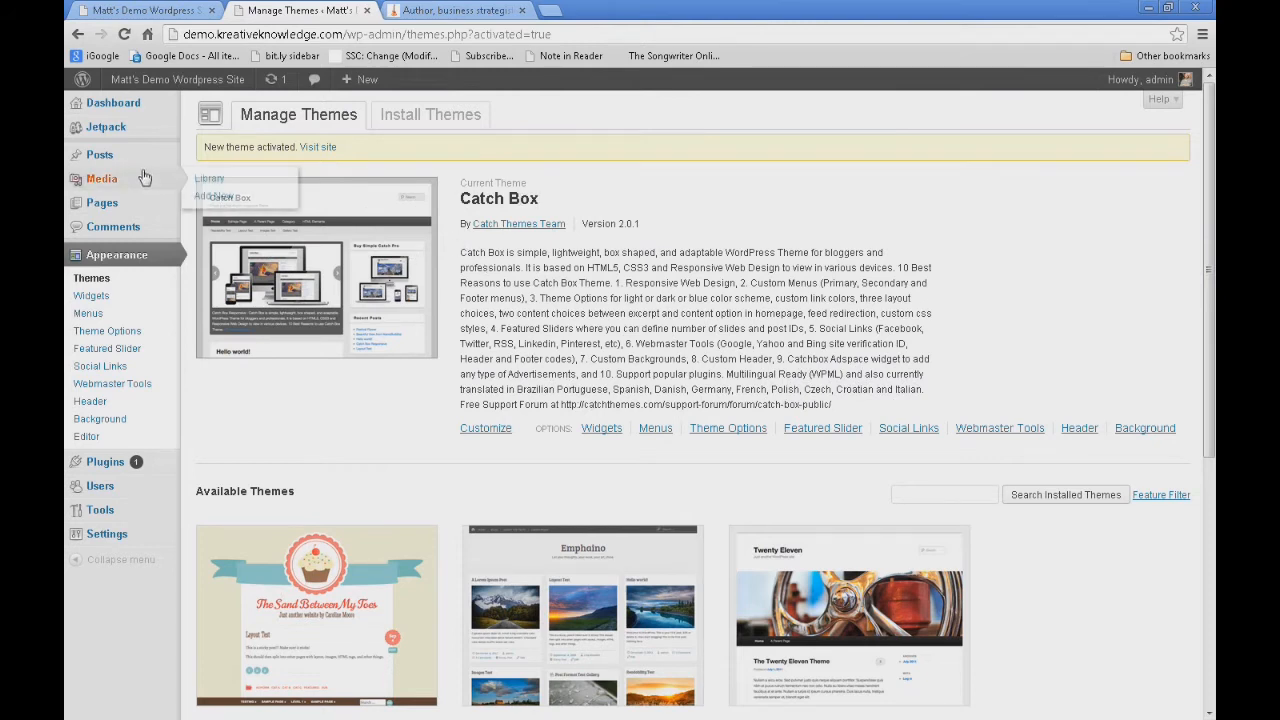
mouse_move(140, 162)
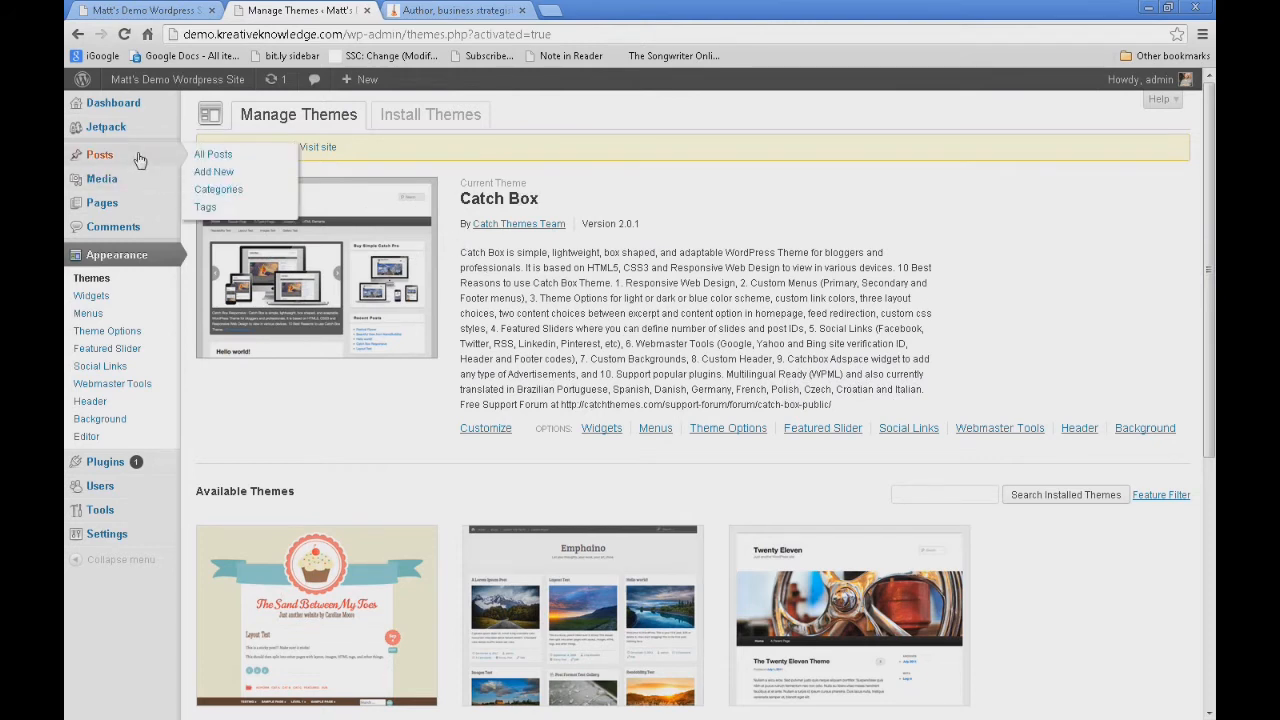
mouse_move(120, 206)
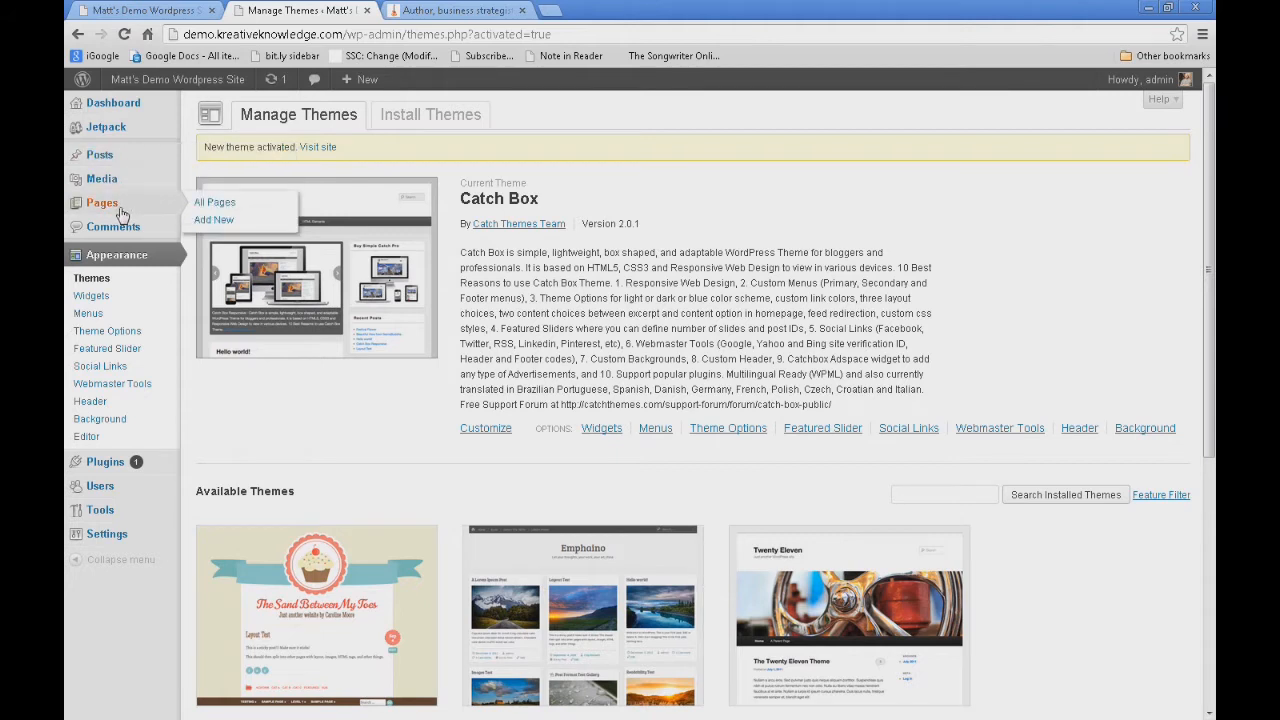
click(158, 204)
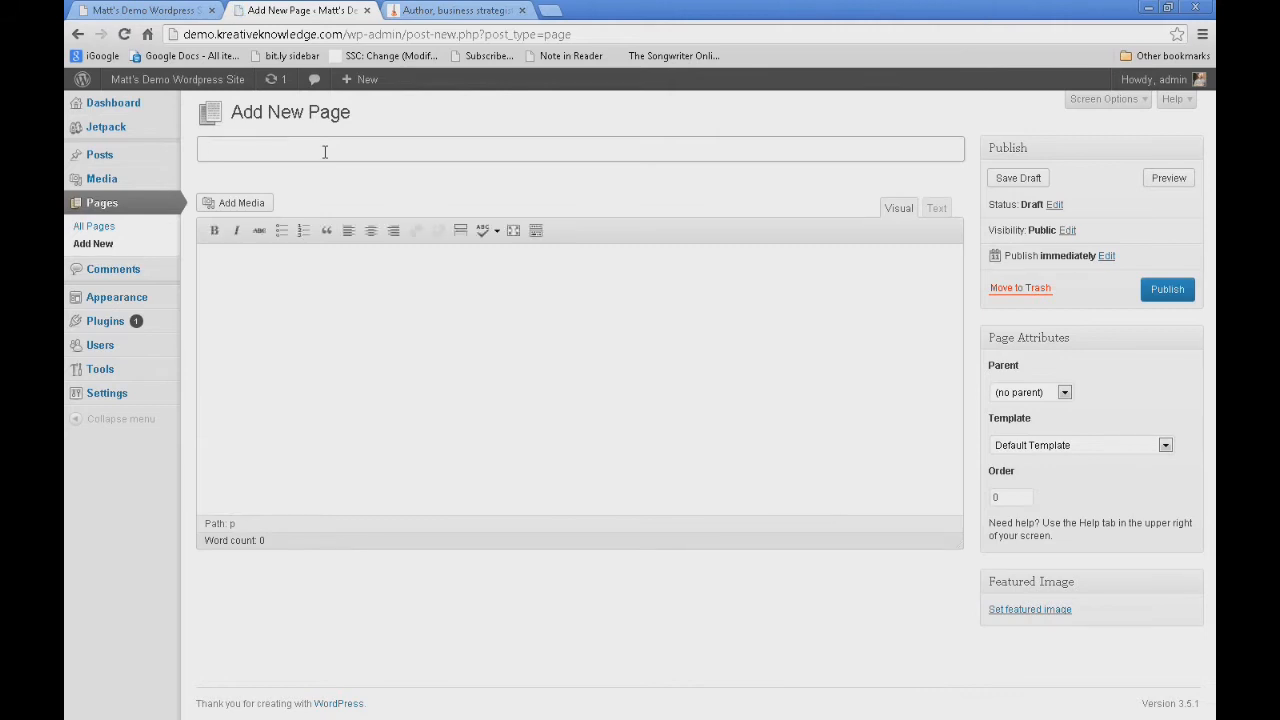
text(Page Number 1)
click(328, 274)
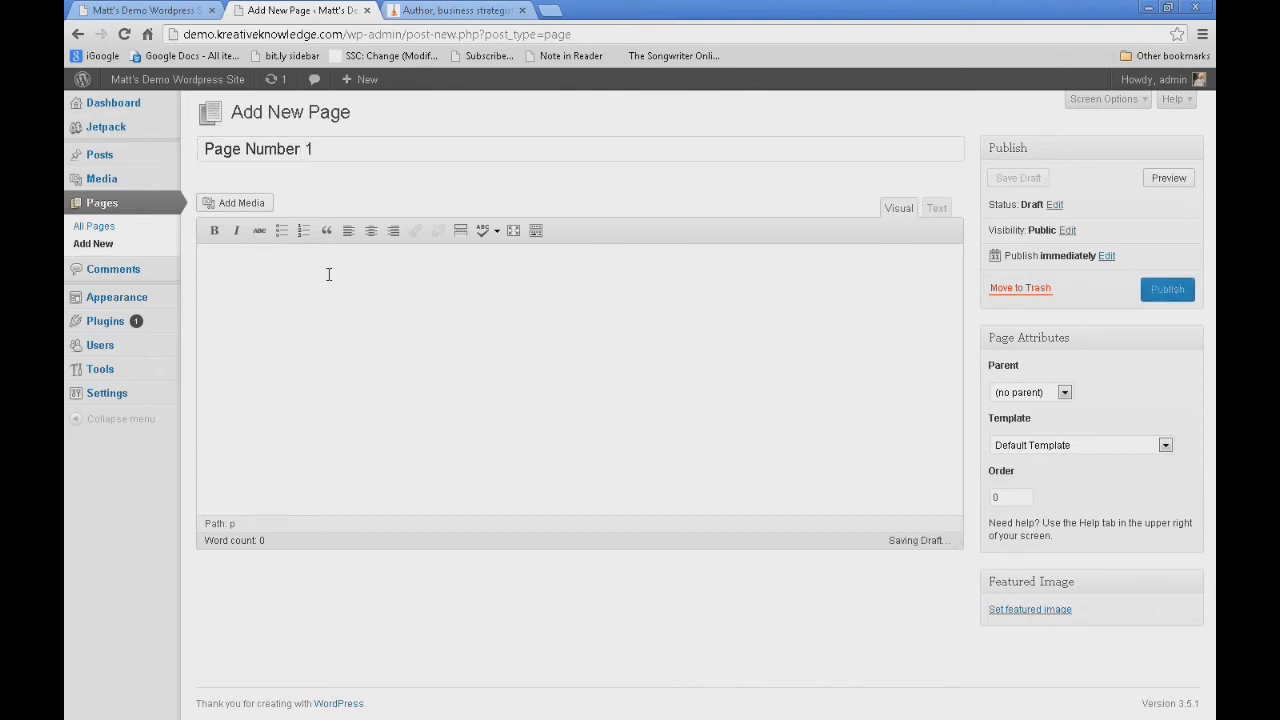
text(Here is our first created page.)
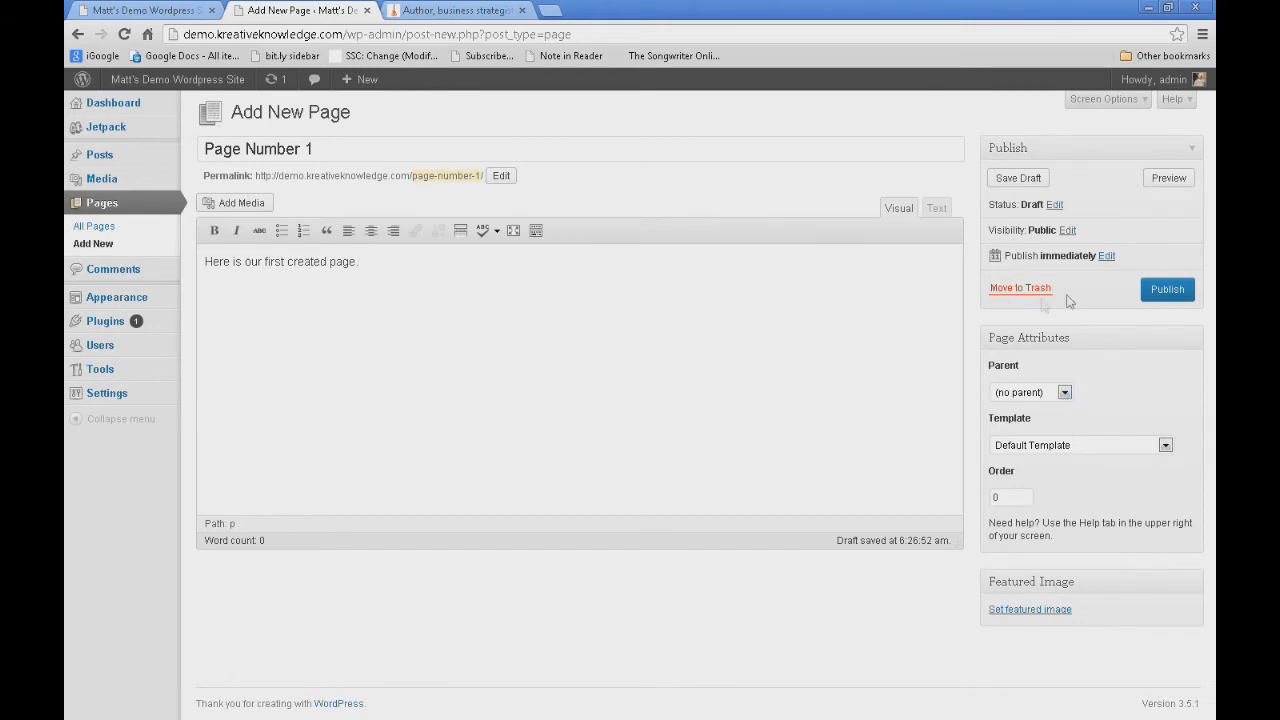
click(1167, 290)
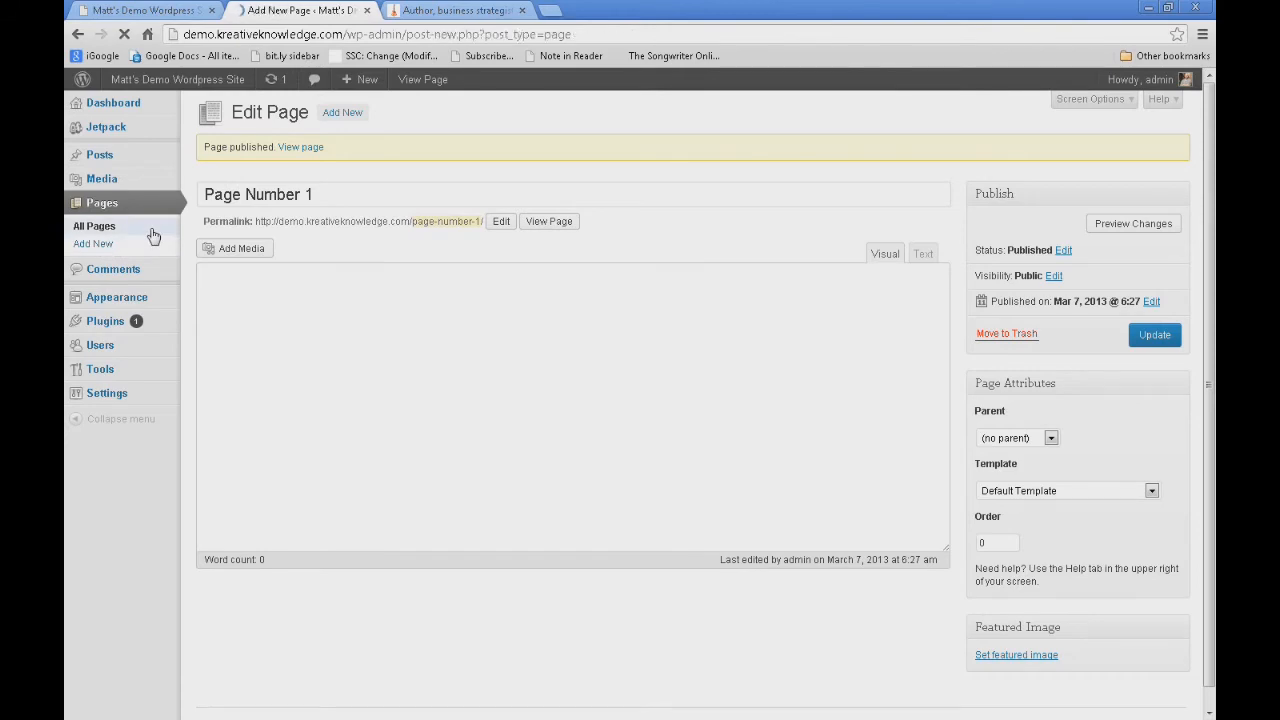
Publish another new page titled "Page Number 2" with the text "A second page for our menu".
click(258, 145)
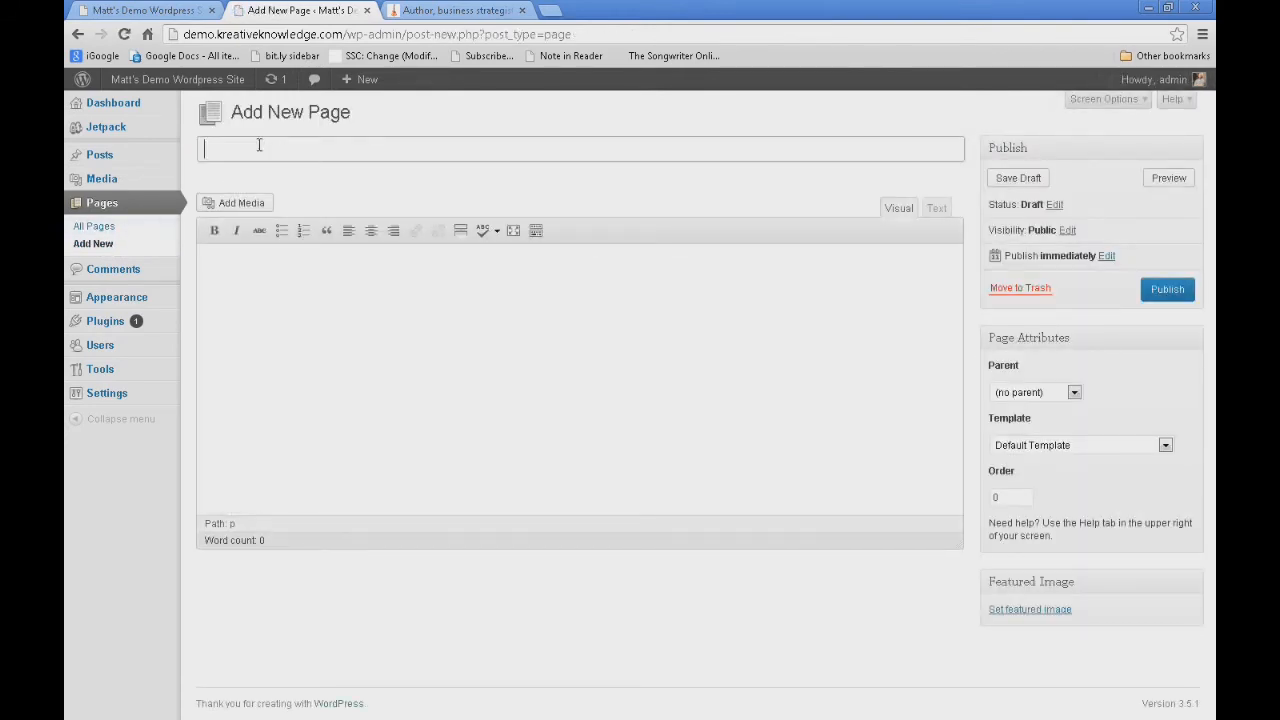
text(Page Number 2)
click(304, 287)
text(A )
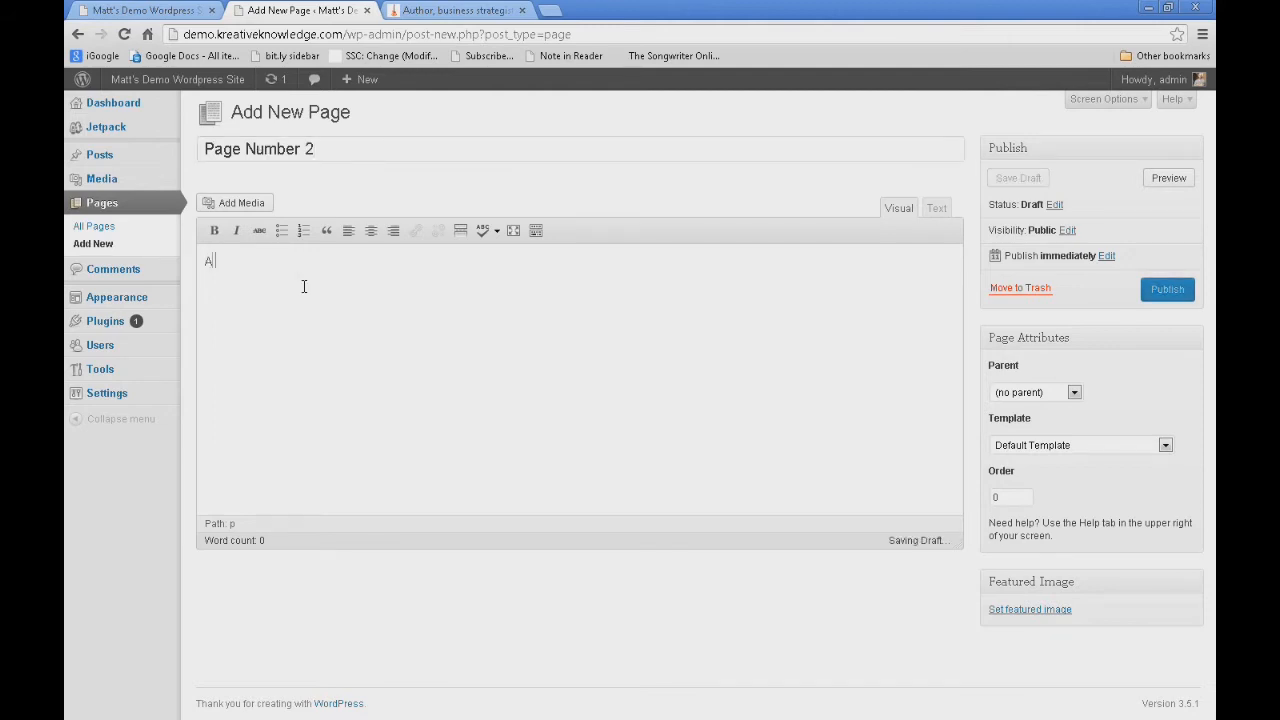
text(second page for our menu)
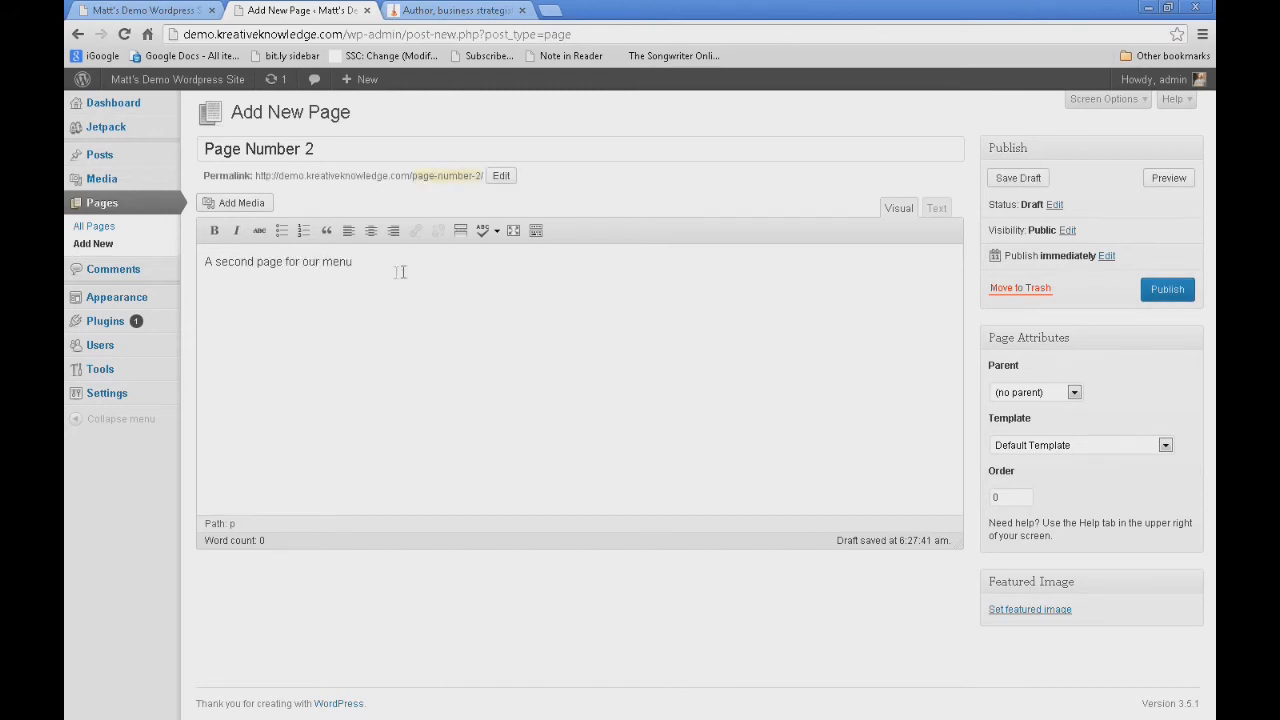
click(1163, 300)
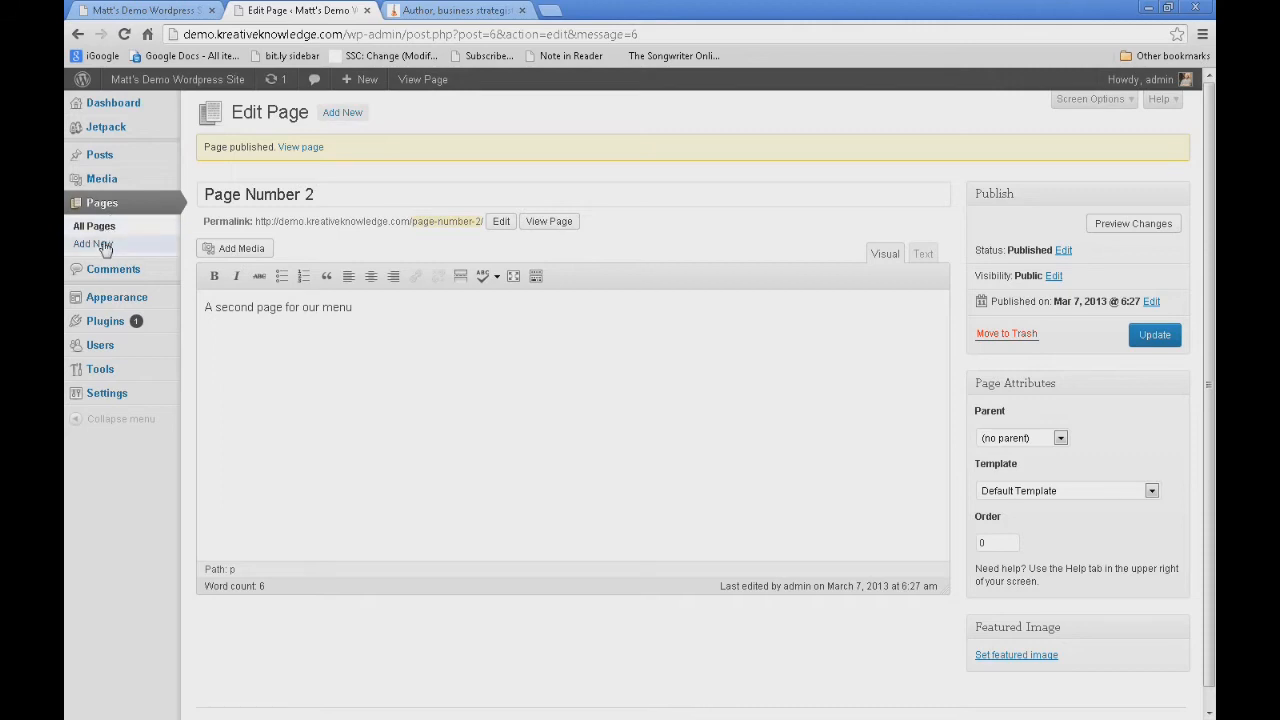
Publish a third new page titled "A sub menu item" with the text "This will be in our sub-menu".
click(104, 248)
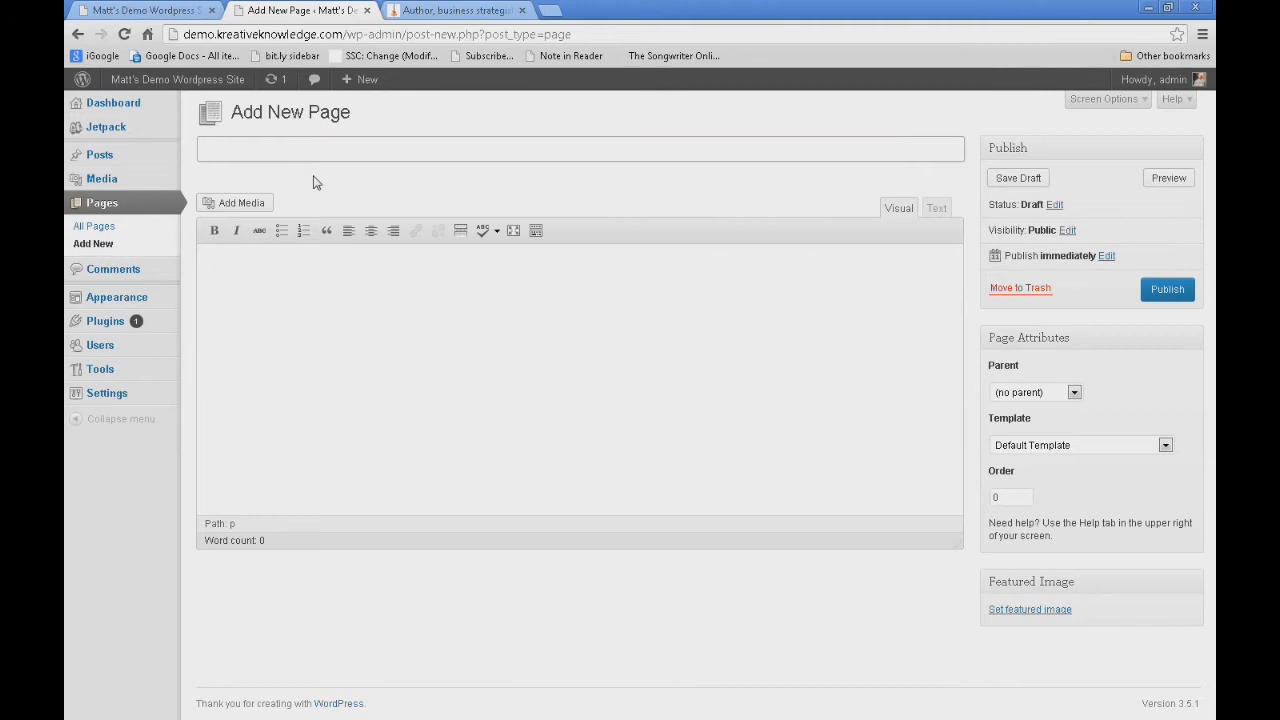
text(A sub menu item)
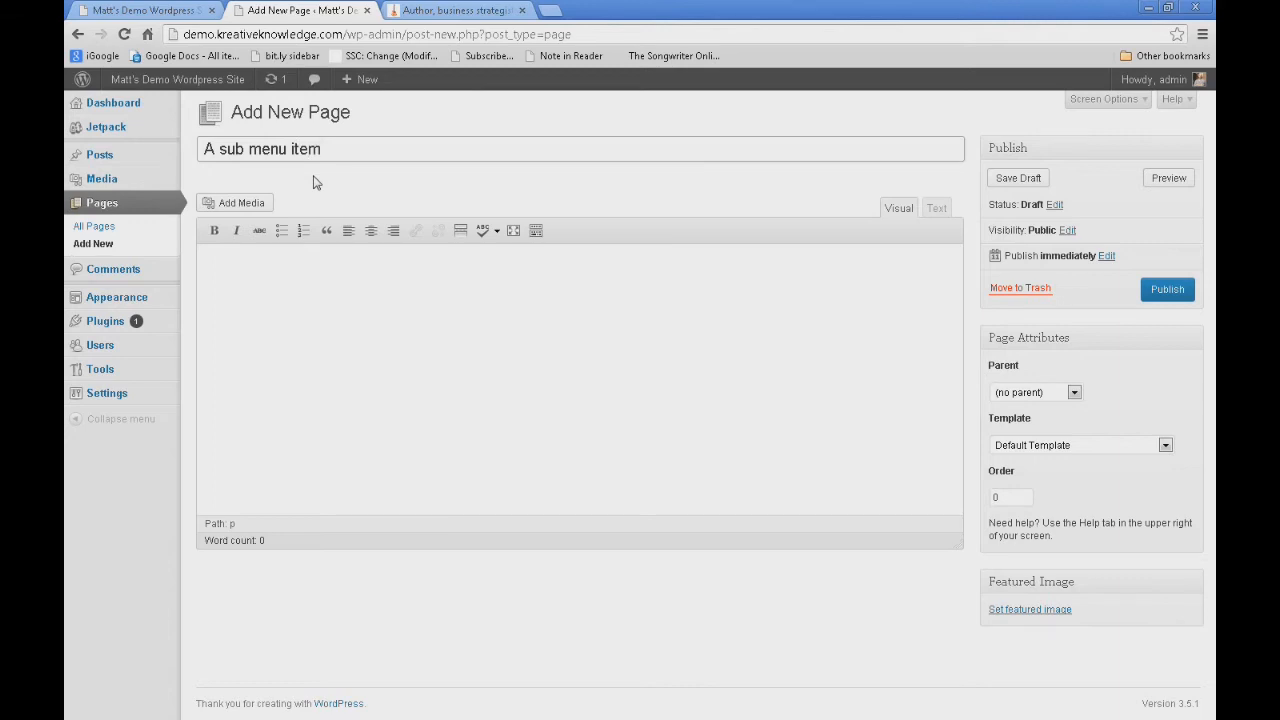
click(323, 266)
text(This will b)
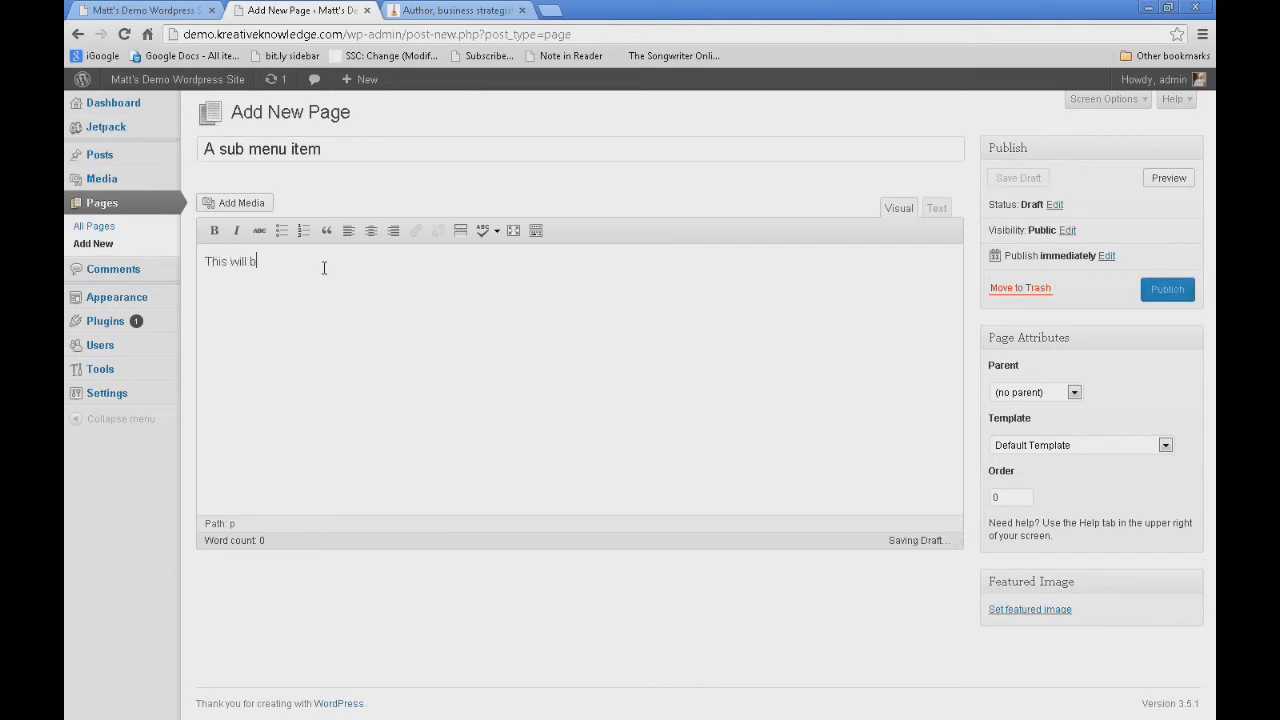
text(e in our sub)
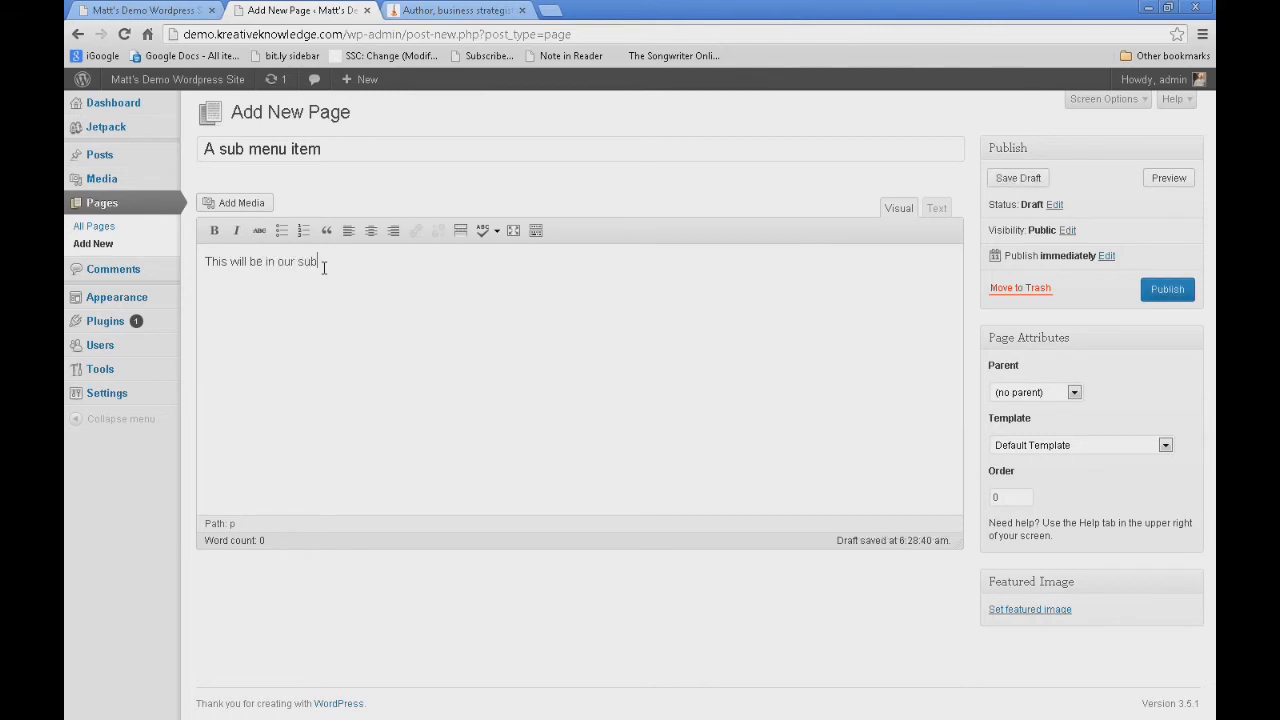
text(-menu)
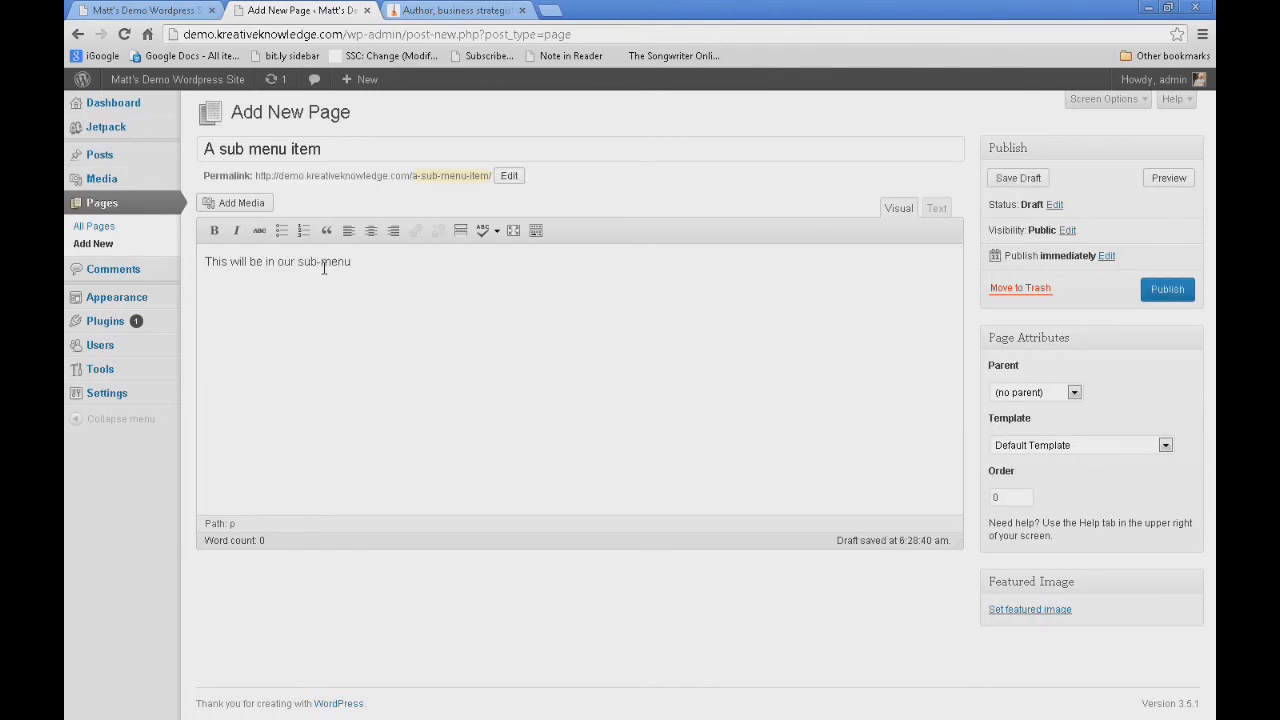
click(1165, 290)
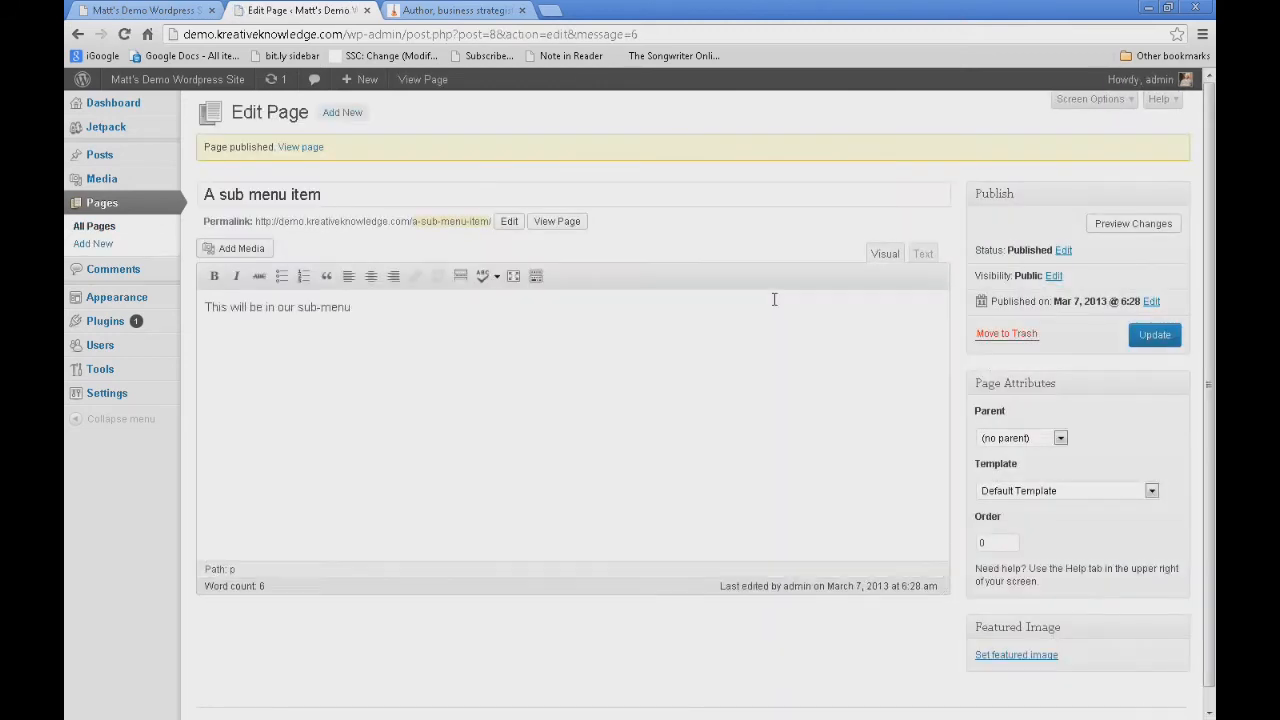
Review the list of all pages and reload the demo site's home page to check its navigation bar.
click(97, 228)
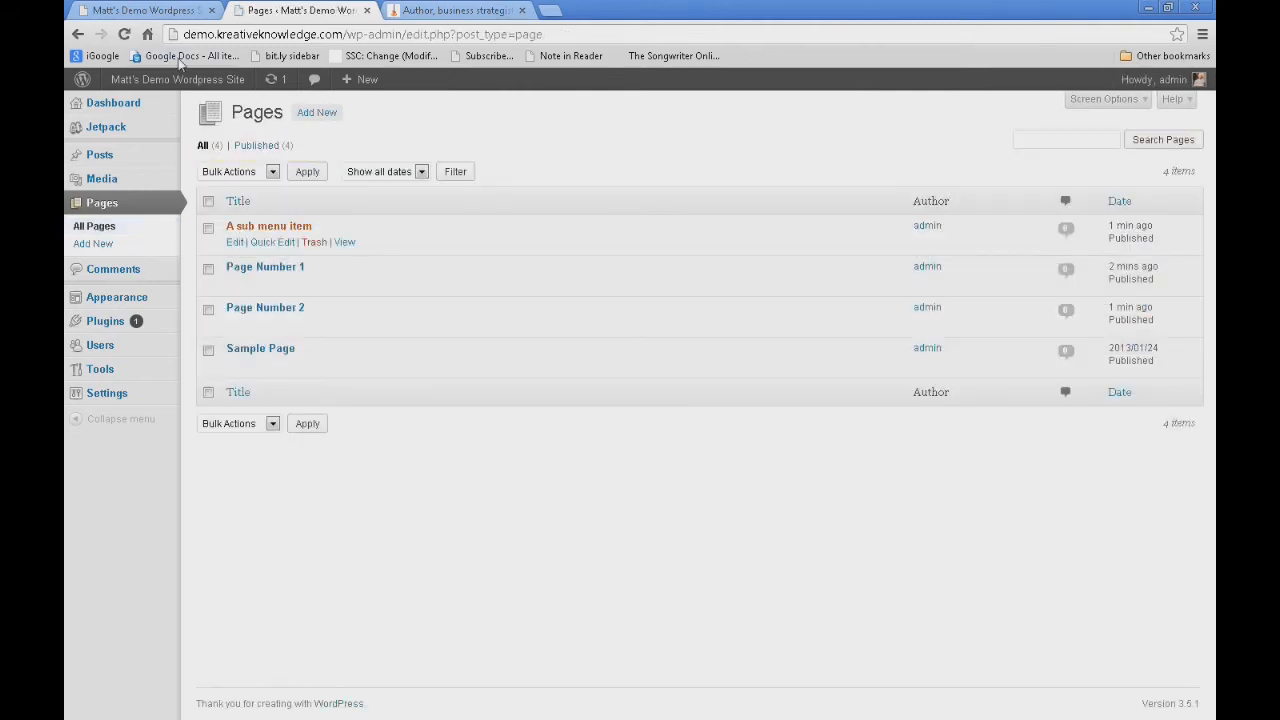
click(175, 12)
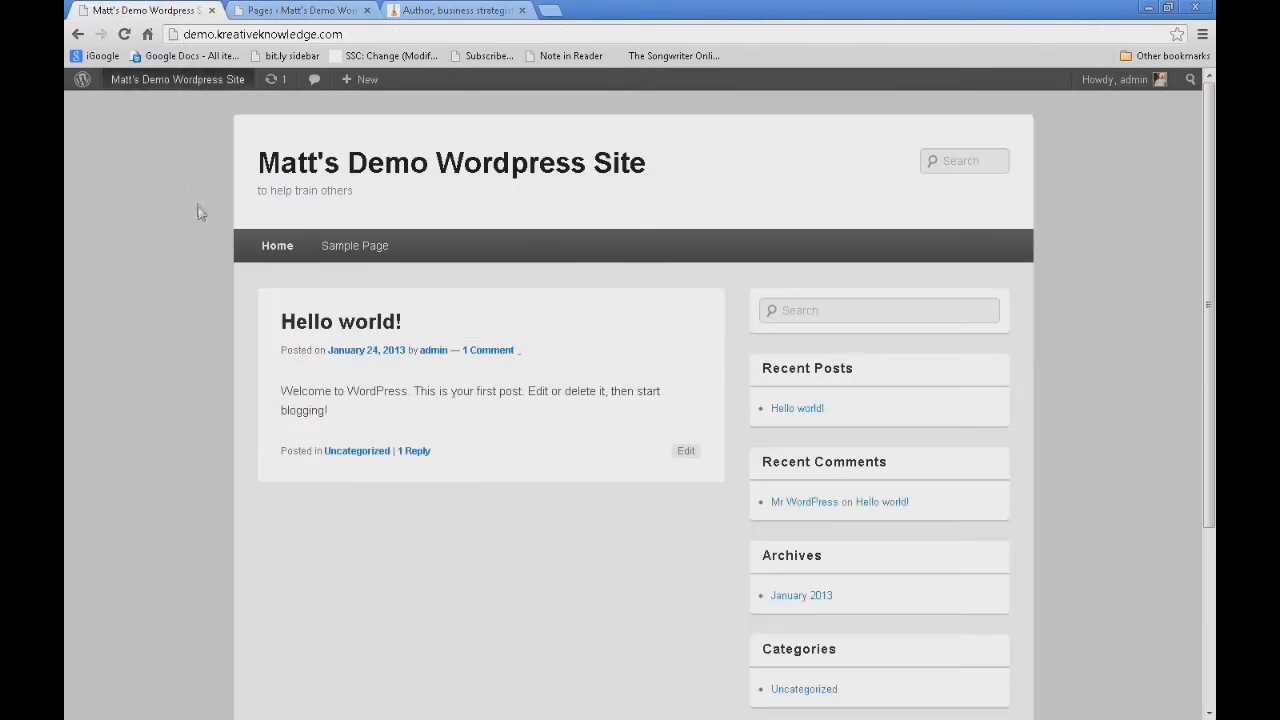
click(125, 35)
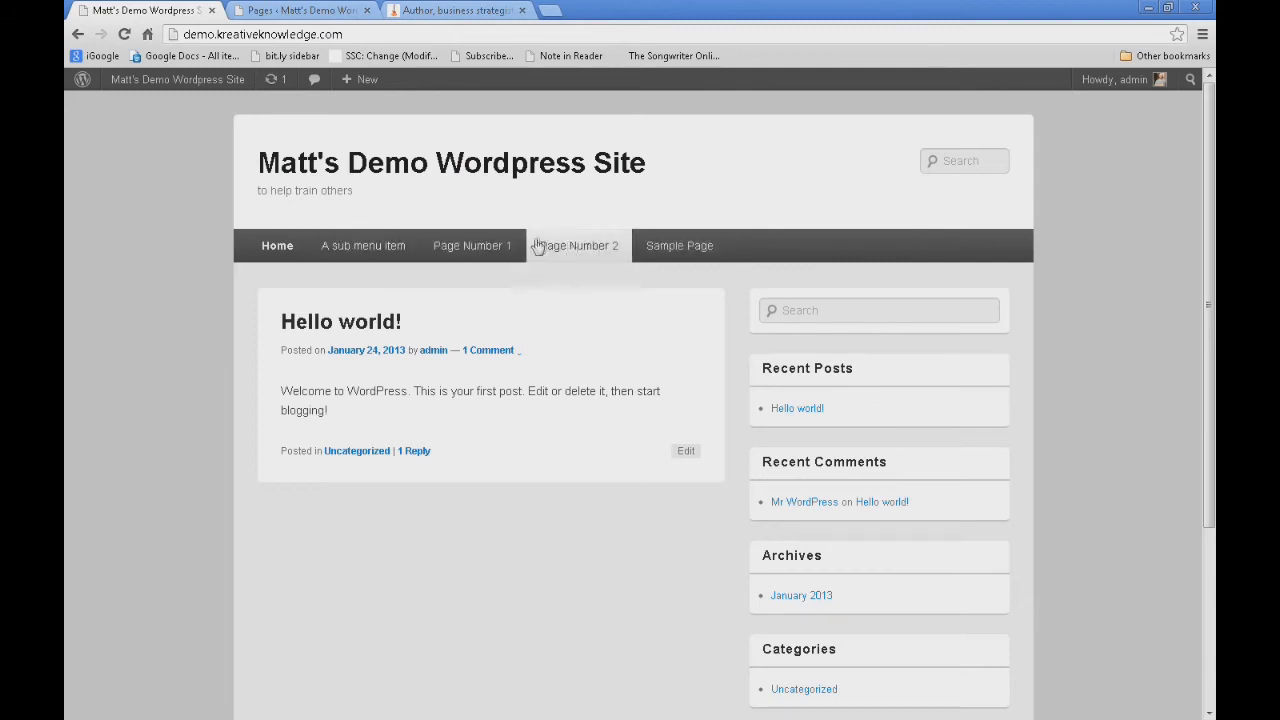
Create a custom navigation menu named "Main Menu" in the site's admin.
click(320, 14)
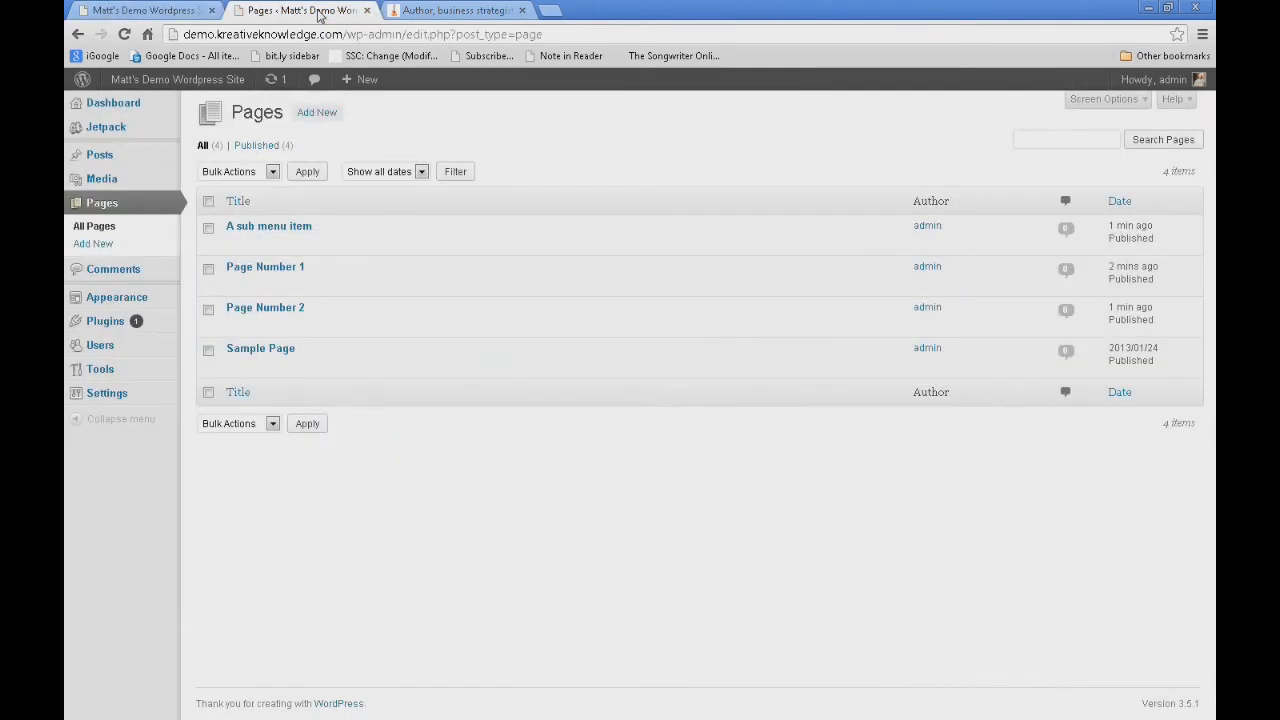
mouse_move(129, 297)
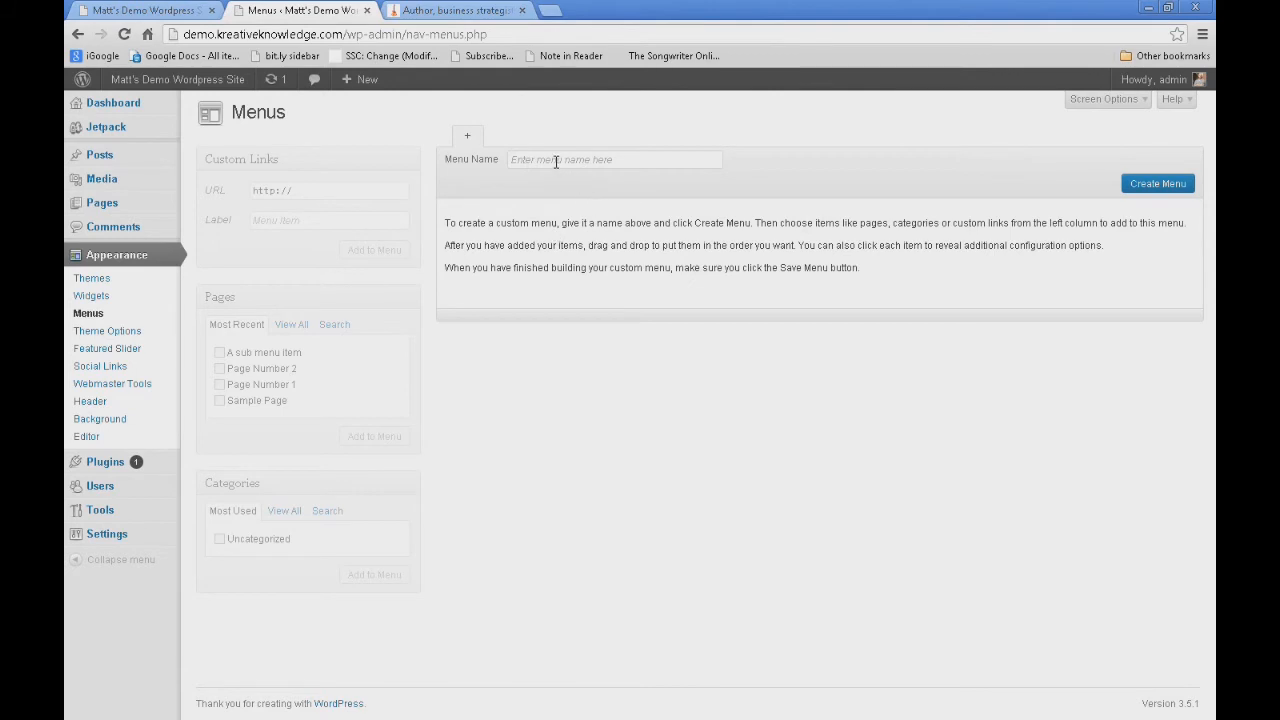
click(553, 161)
text(M)
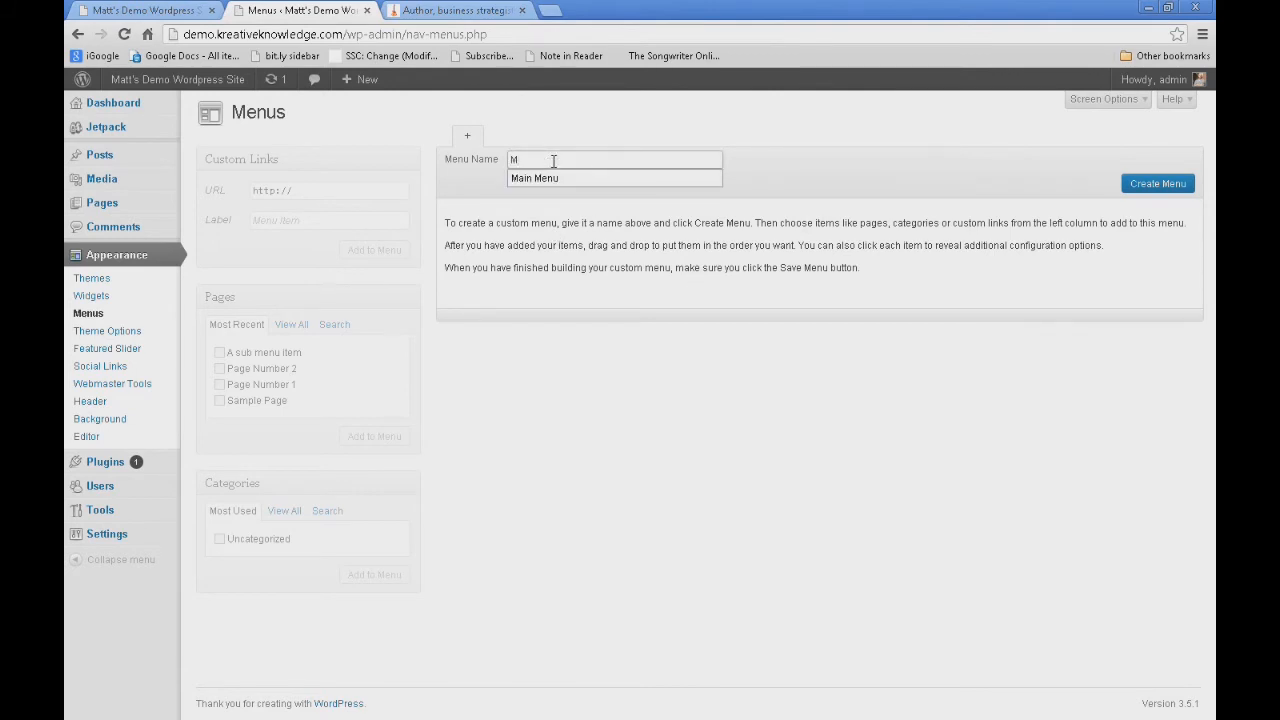
text(a)
click(580, 177)
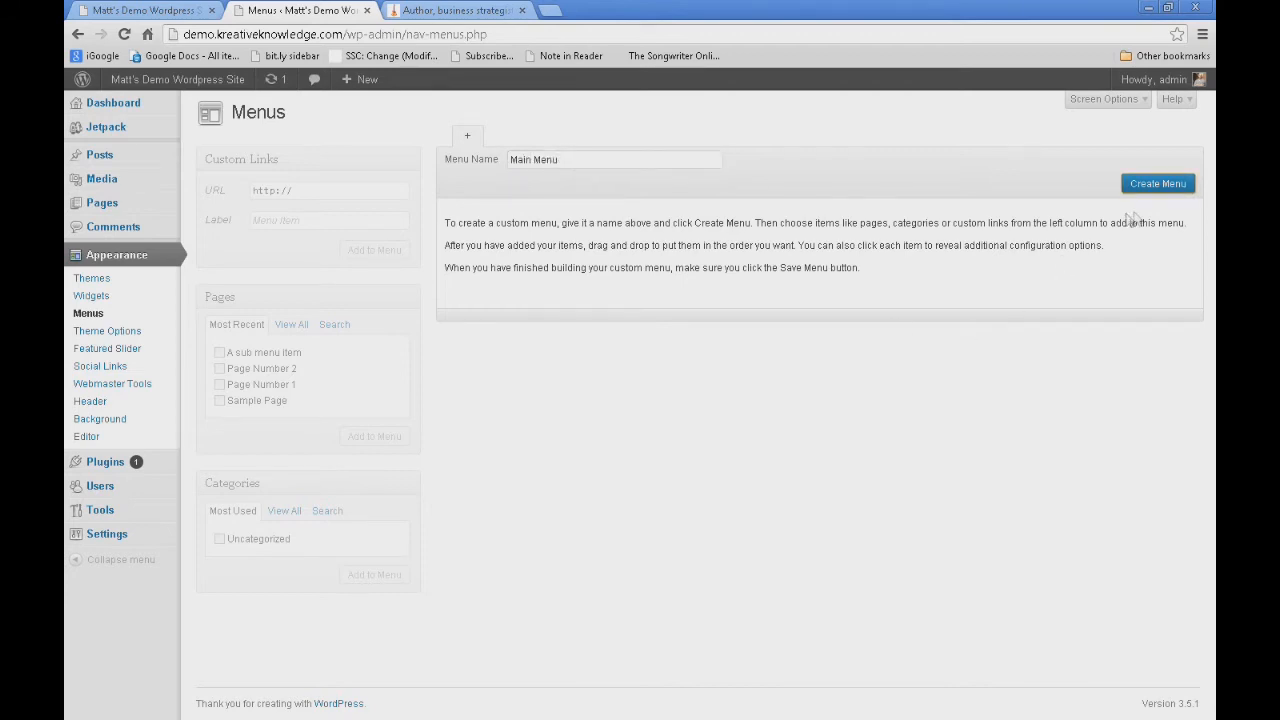
click(1160, 186)
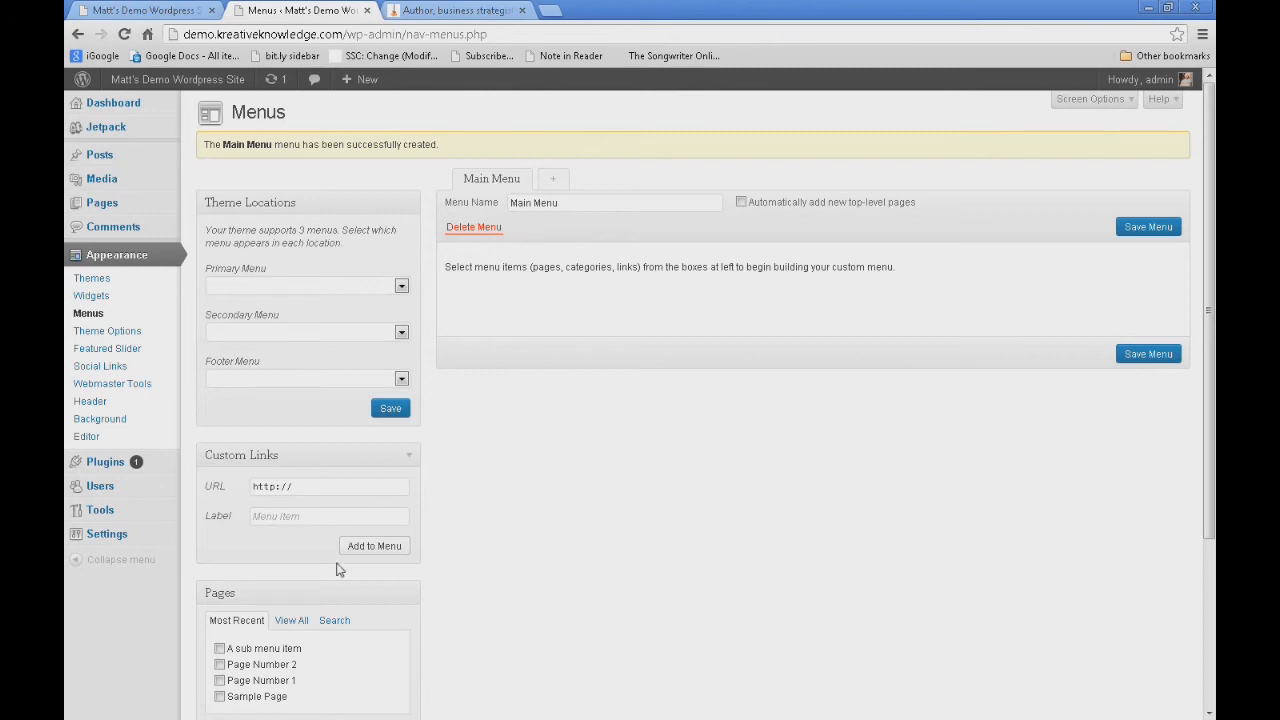
Add A sub menu item, Page Number 2, Page Number 1 and Sample Page to Main Menu.
scroll(338, 570, down, 1)
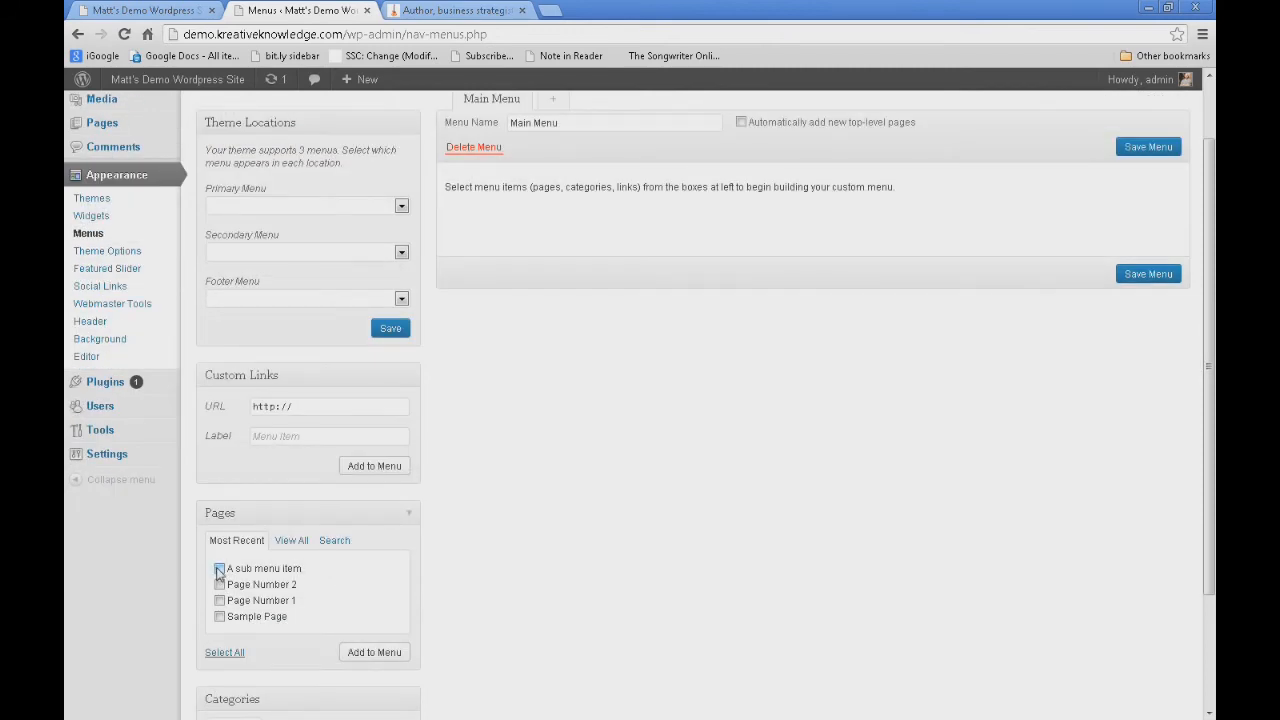
click(220, 654)
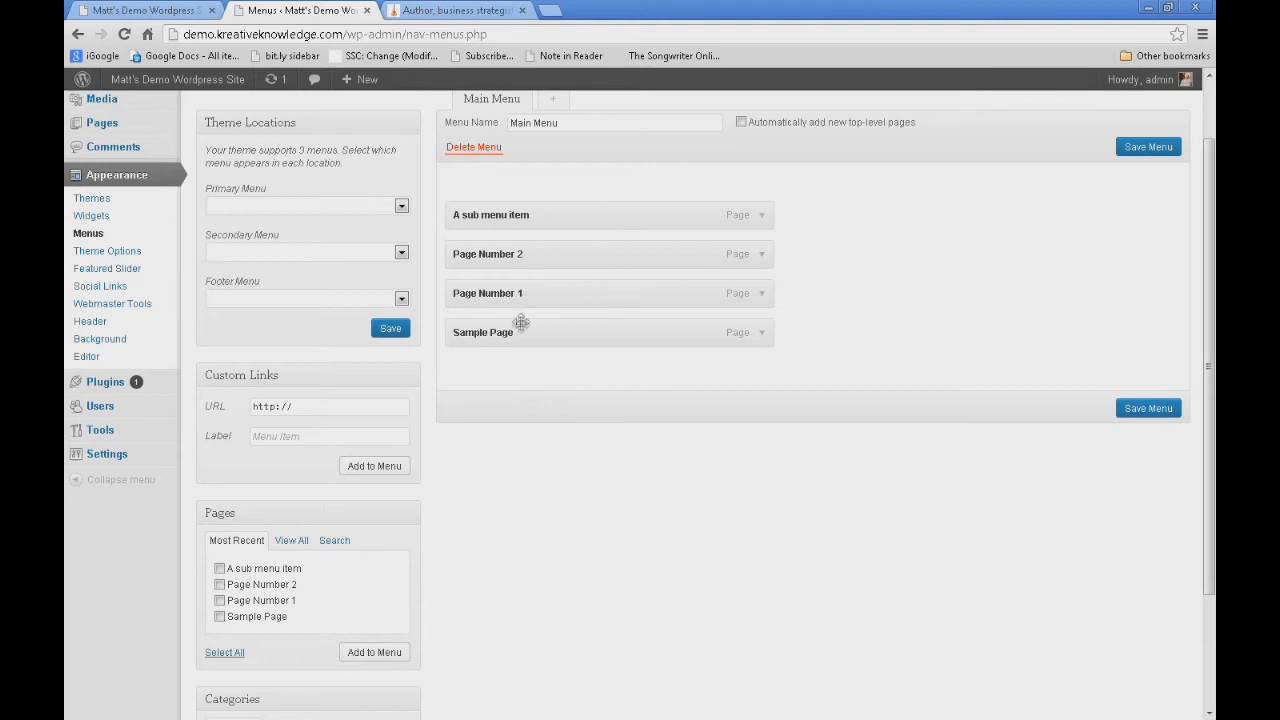
Put Page Number 1 before Page Number 2, nesting A sub menu item under Page Number 1 and Sample Page under Page Number 2.
drag(539, 292, 536, 208)
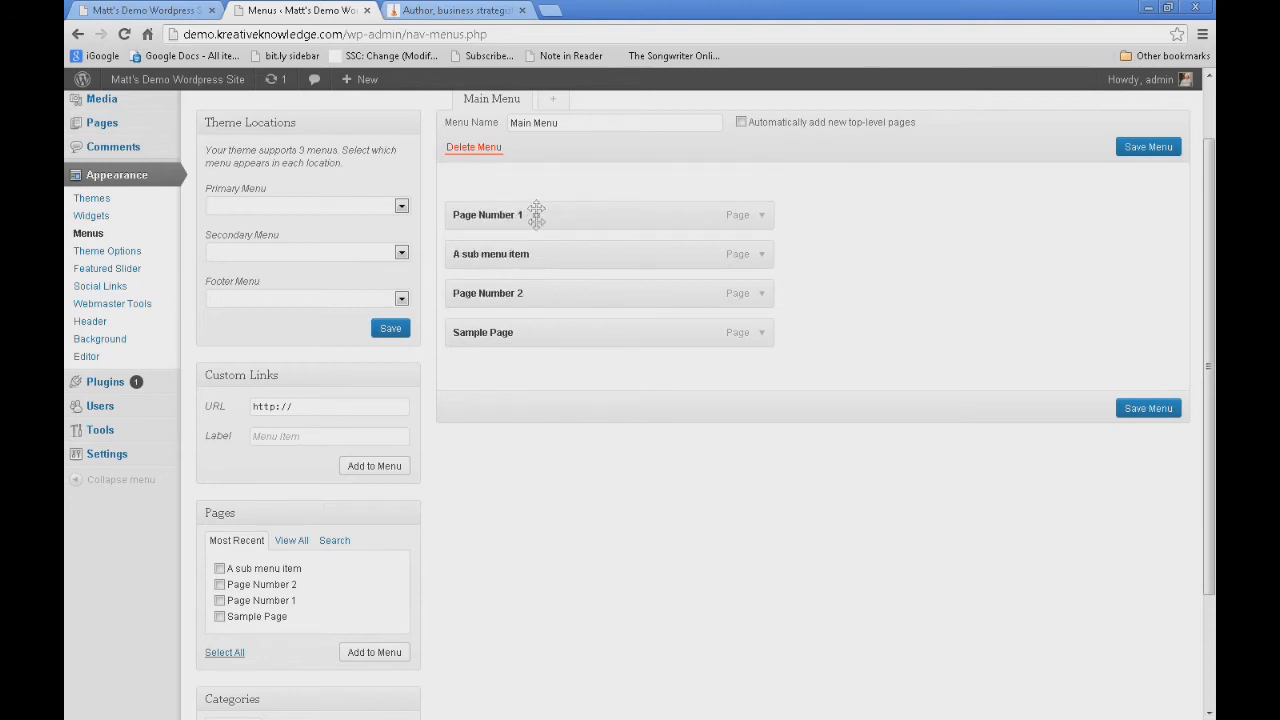
drag(523, 292, 524, 256)
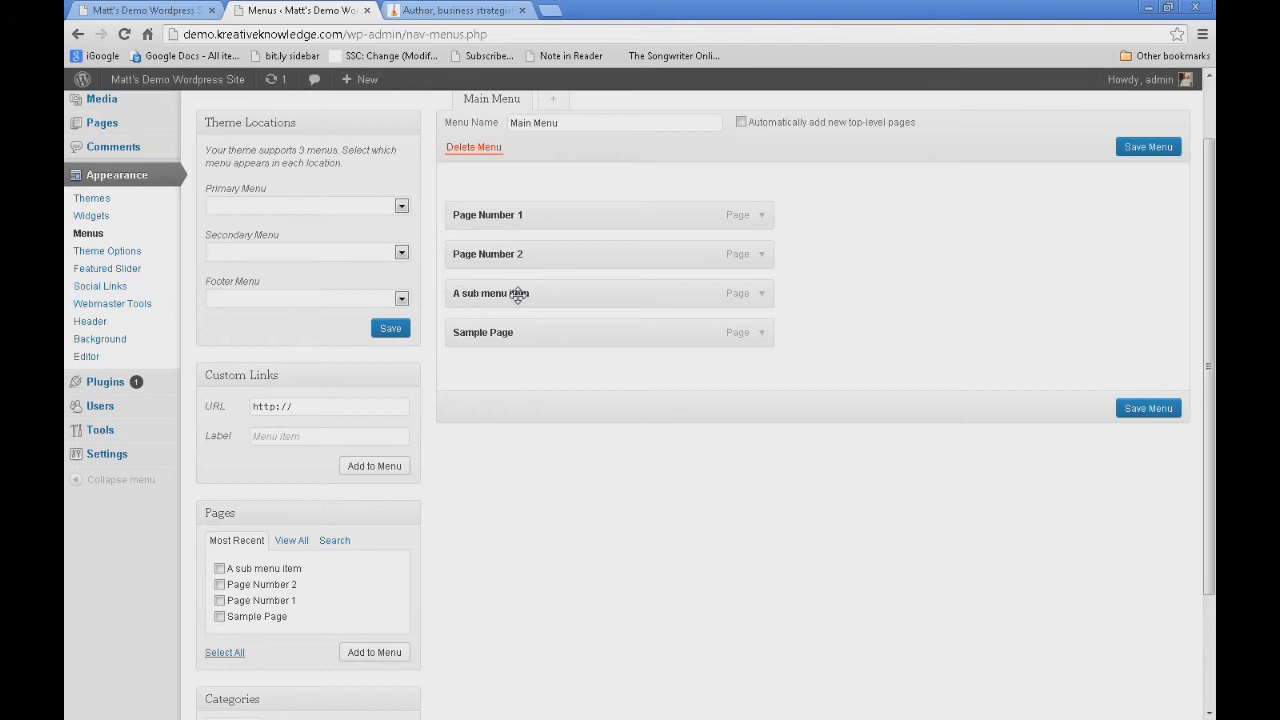
drag(517, 293, 550, 249)
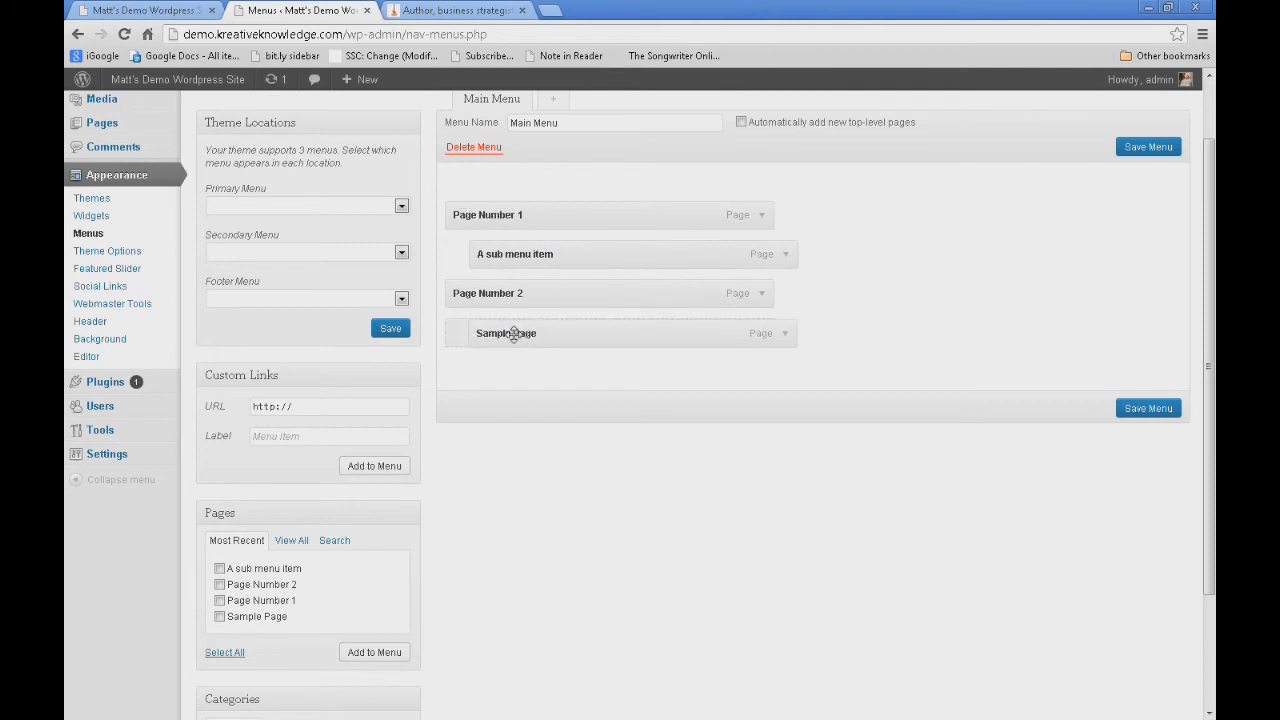
drag(515, 333, 537, 331)
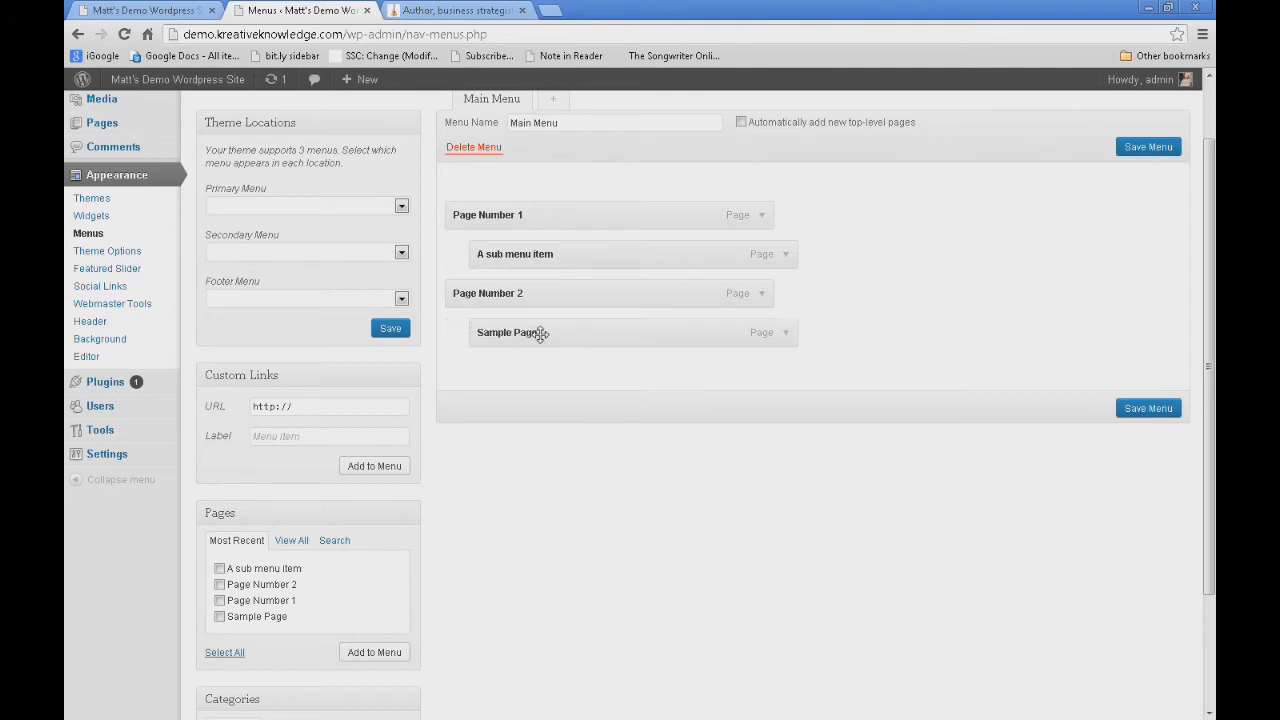
Save Main Menu and reload the demo site's home page to check its navigation bar.
click(1130, 153)
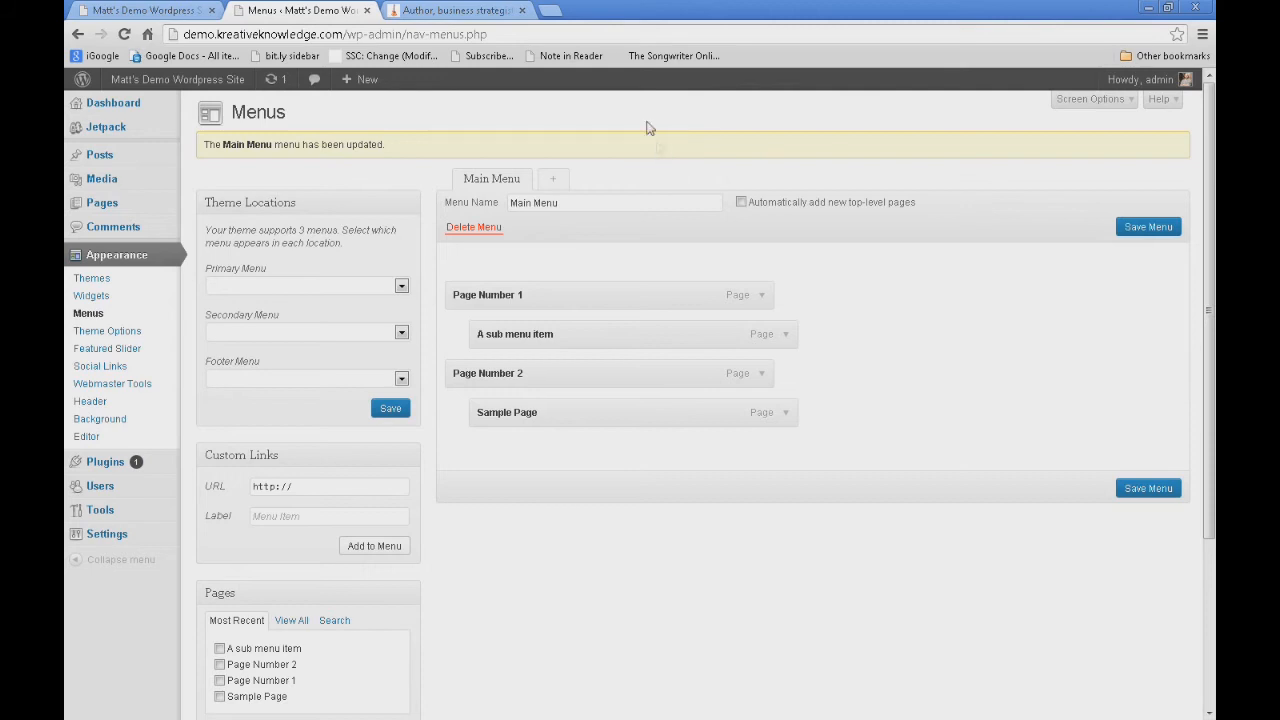
click(150, 10)
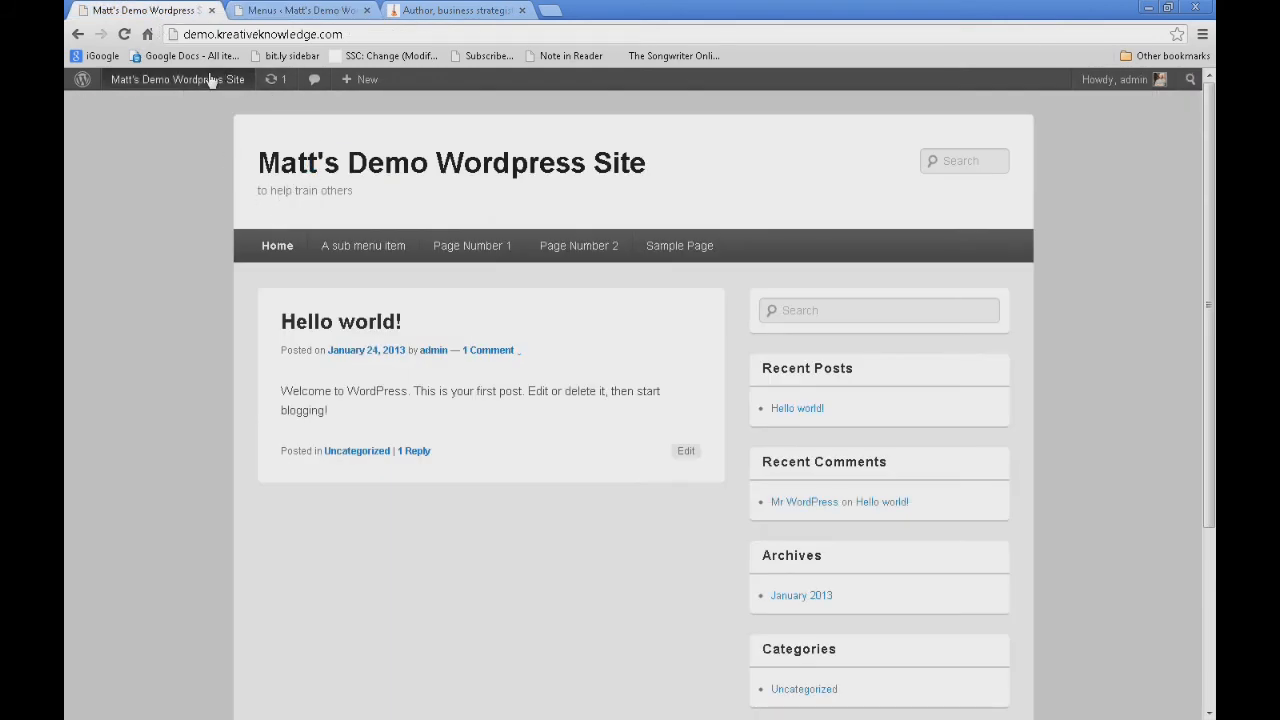
click(123, 35)
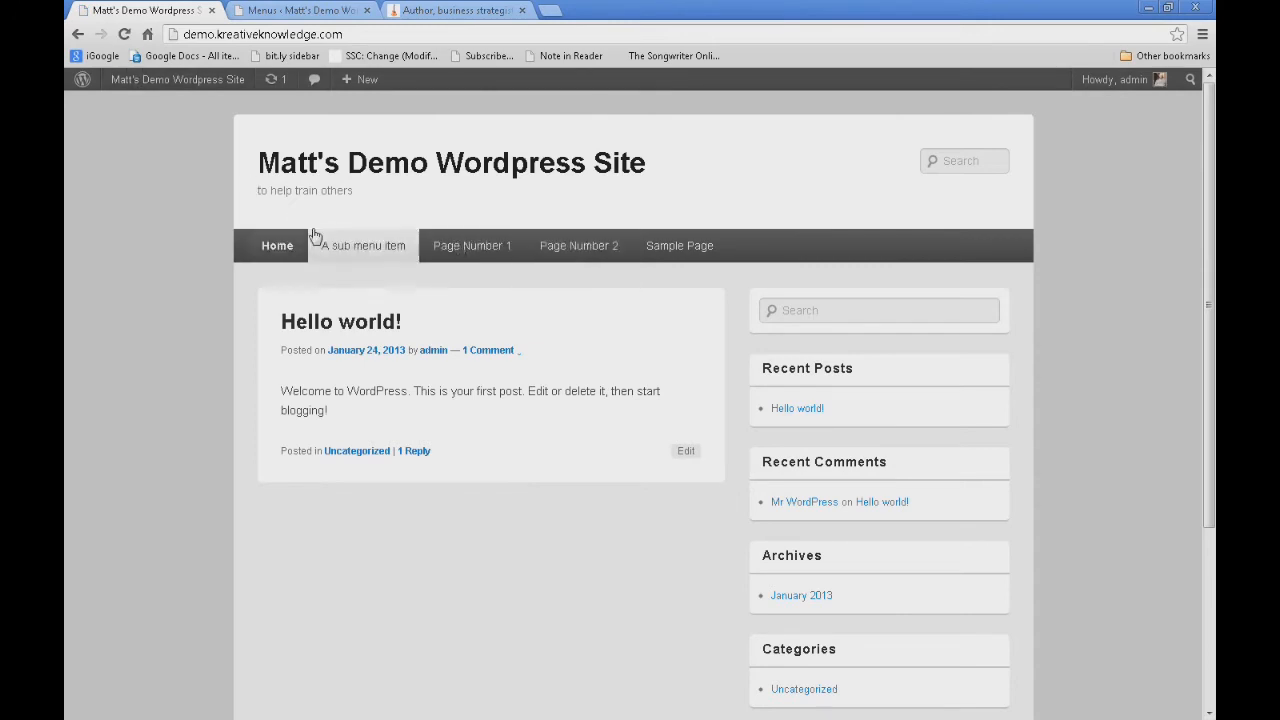
Assign Main Menu to the theme's Primary Menu location and save the theme locations.
click(336, 14)
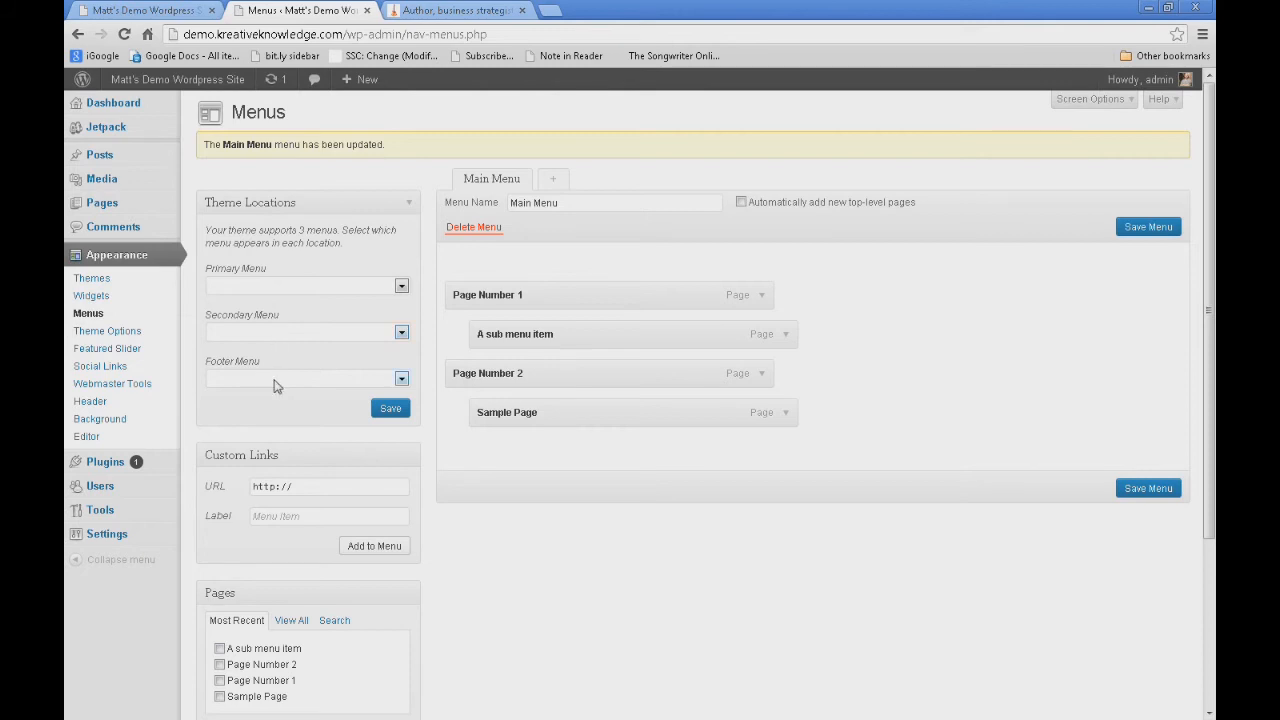
click(401, 287)
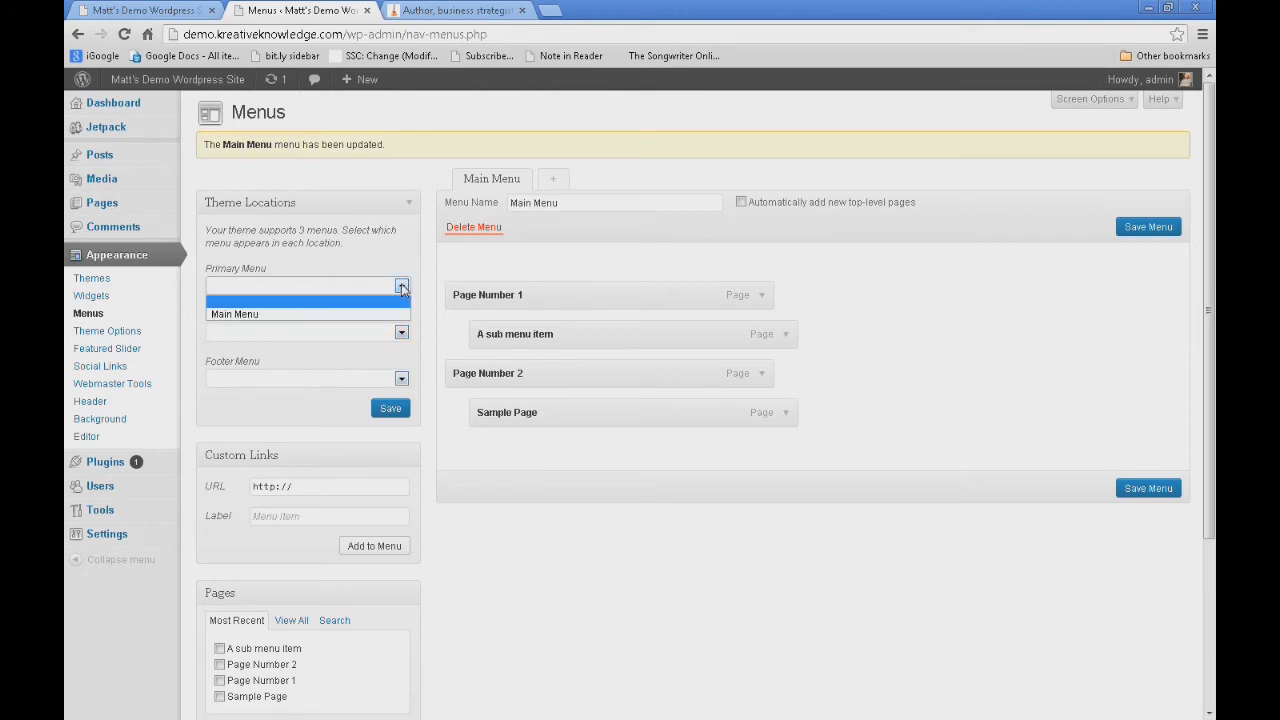
click(280, 315)
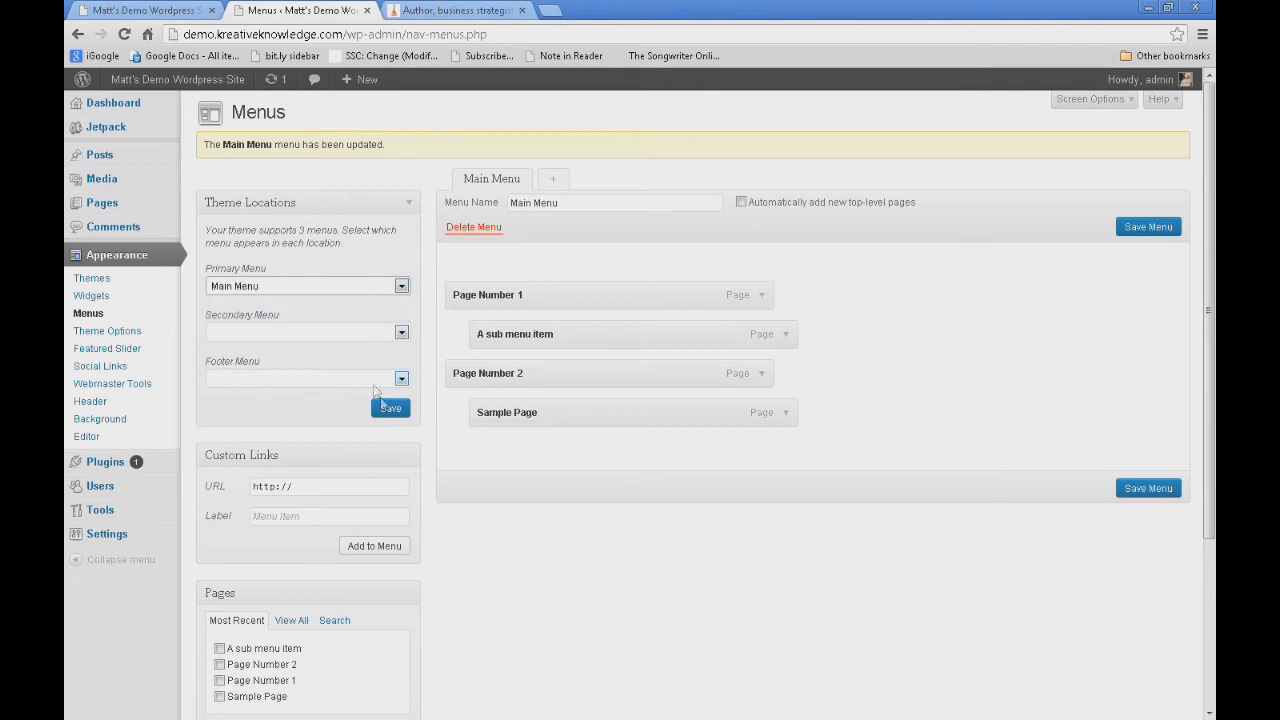
click(390, 412)
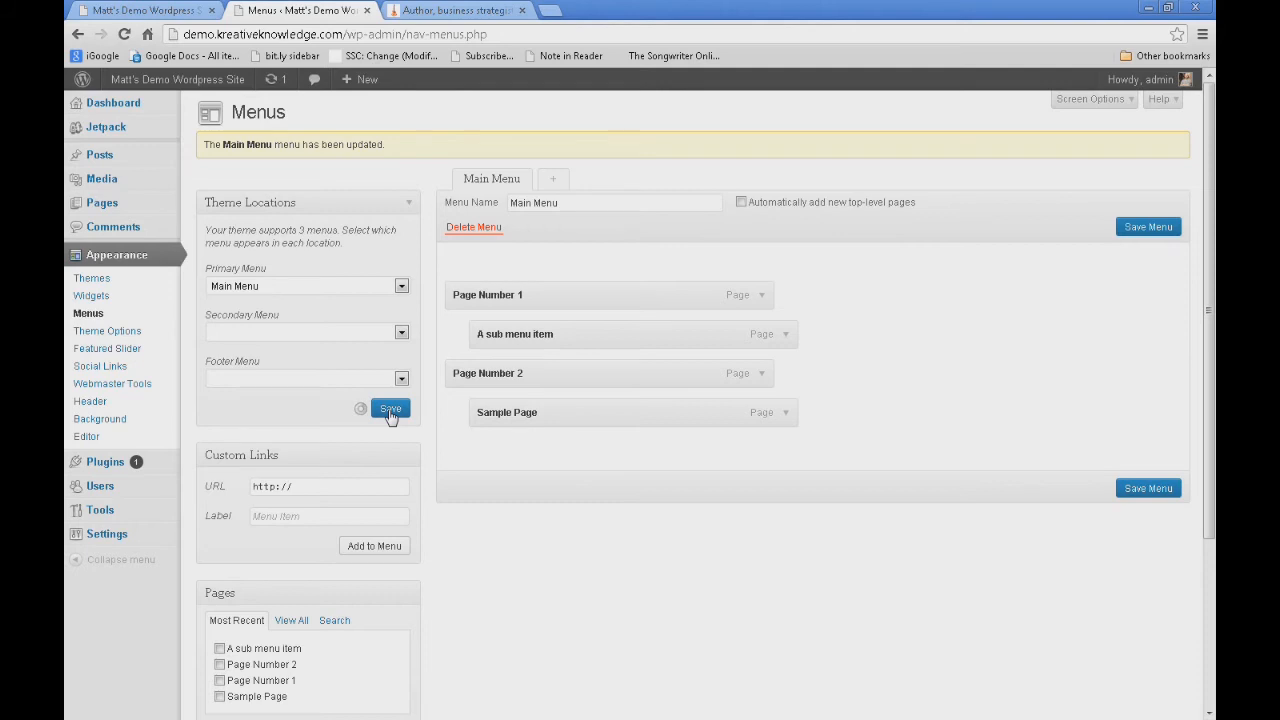
Reload the demo site's home page and check the submenus under Page Number 1 and Page Number 2.
click(145, 10)
click(125, 34)
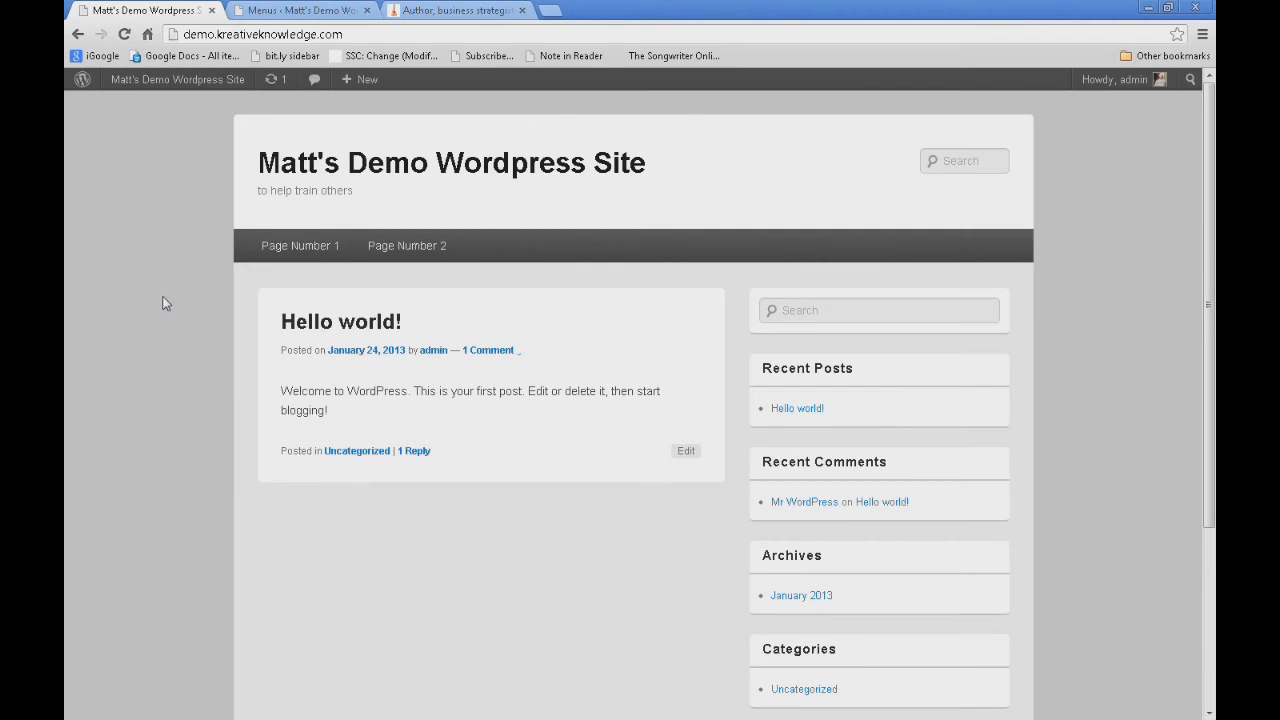
mouse_move(269, 250)
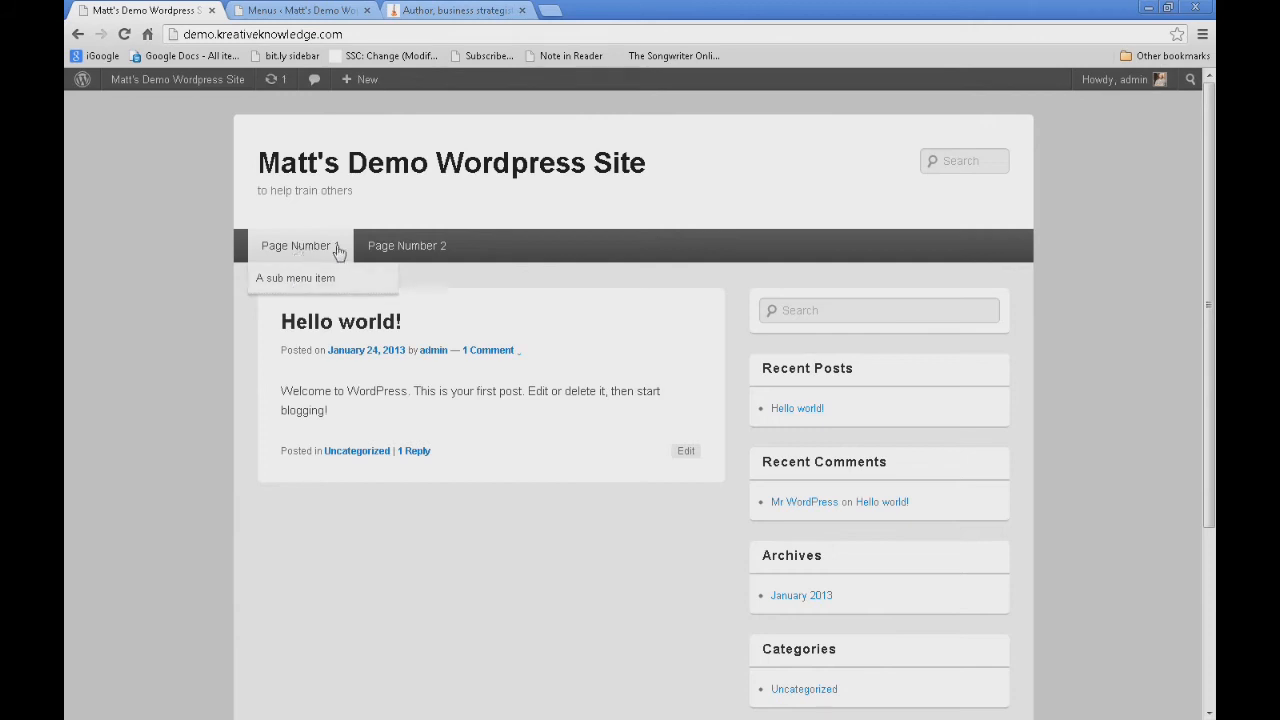
mouse_move(390, 252)
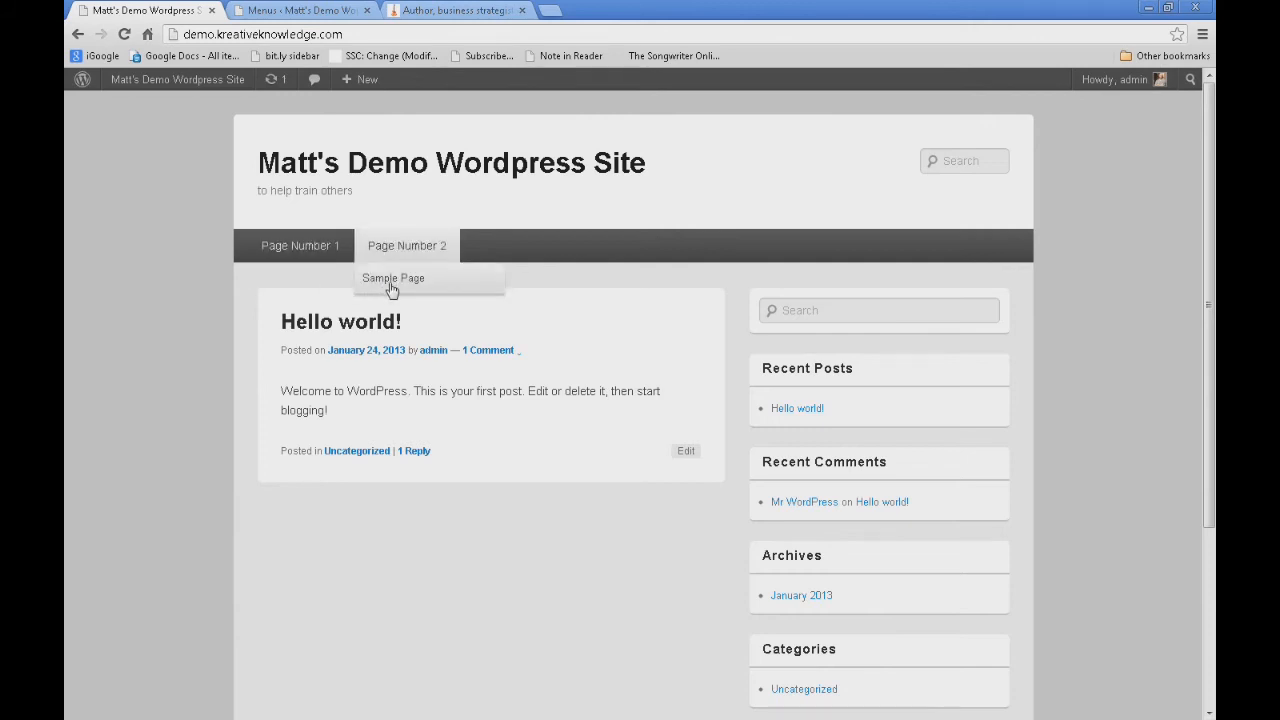
click(336, 12)
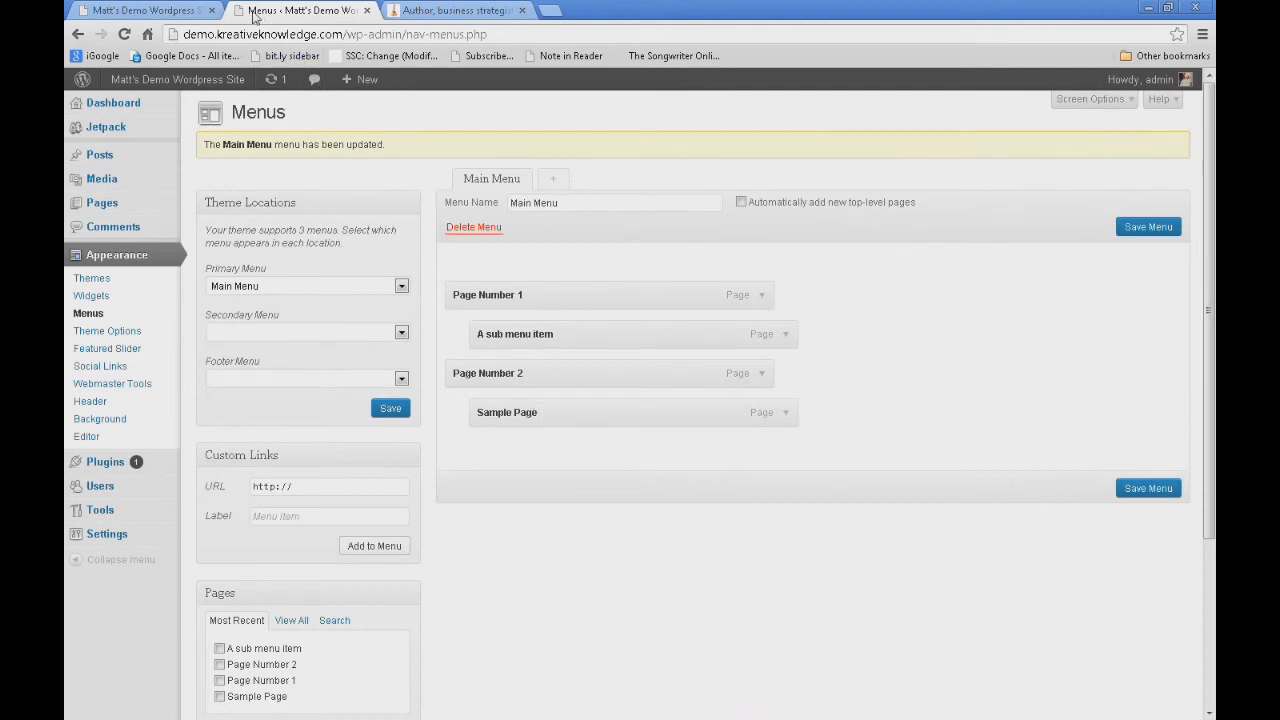
click(140, 10)
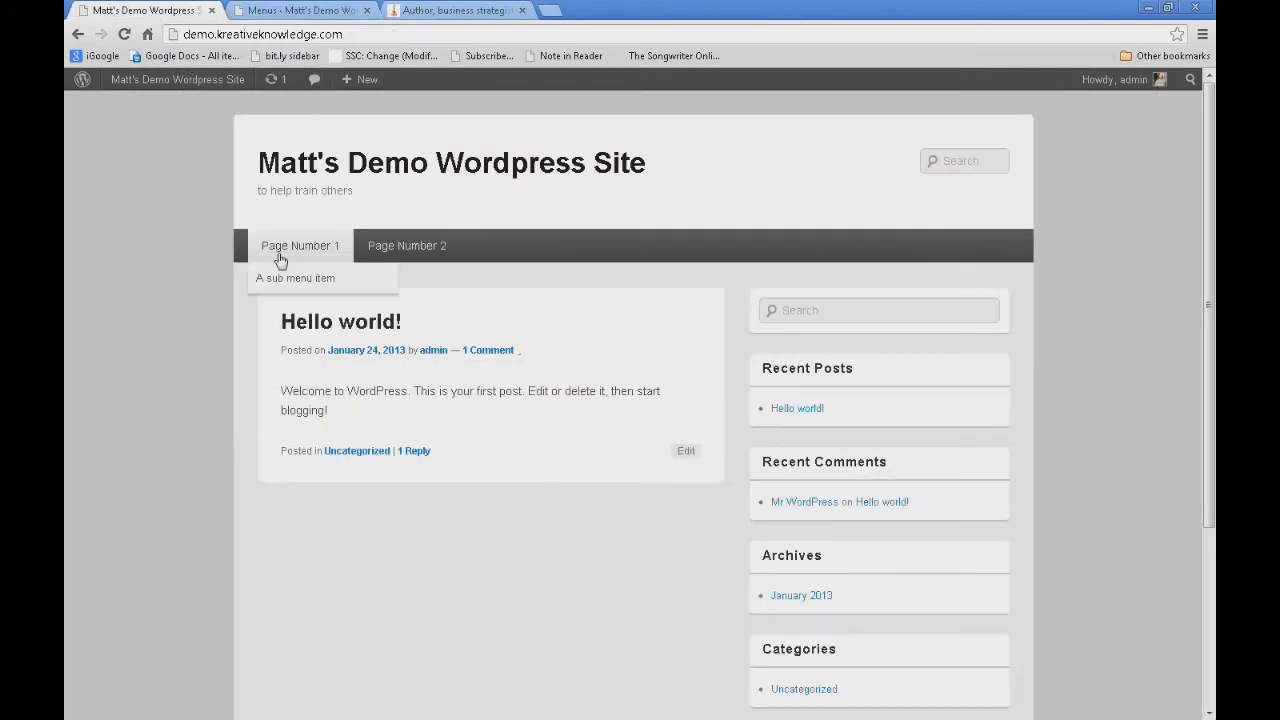
Nest Page Number 2 with its Sample Page under Page Number 1, save Main Menu and check the nested submenus on the home page.
click(300, 10)
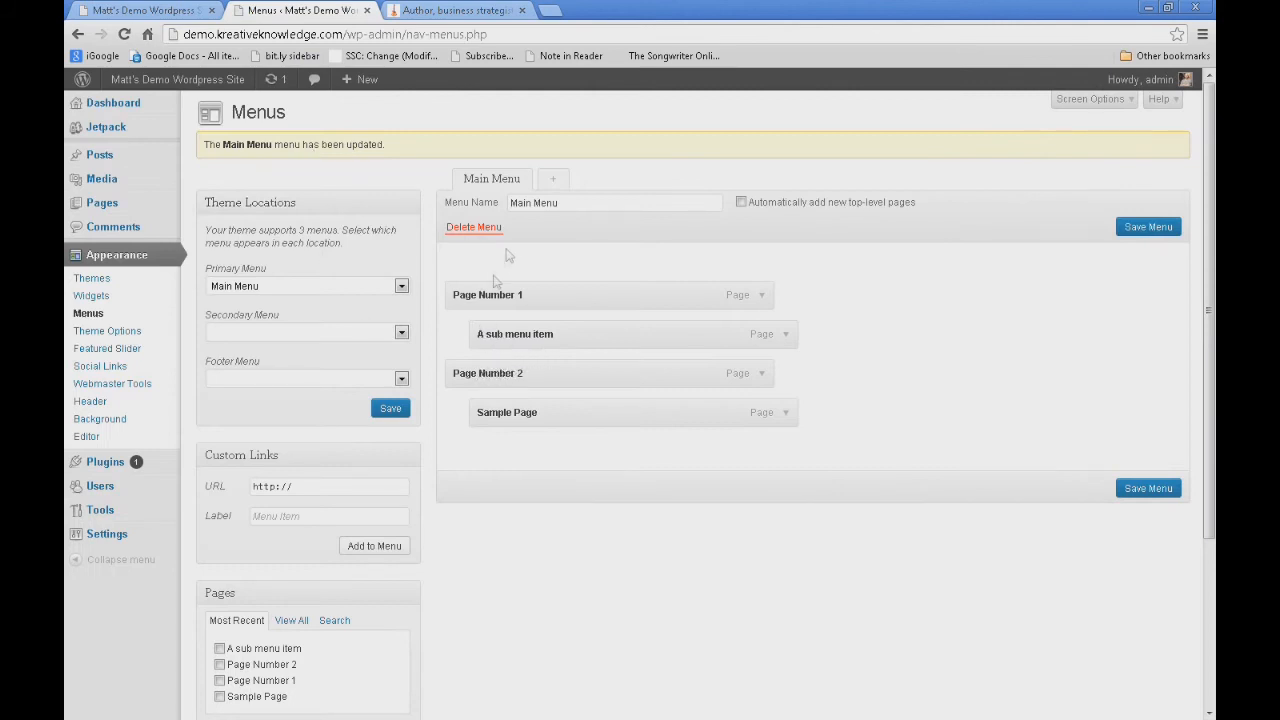
drag(481, 376, 511, 376)
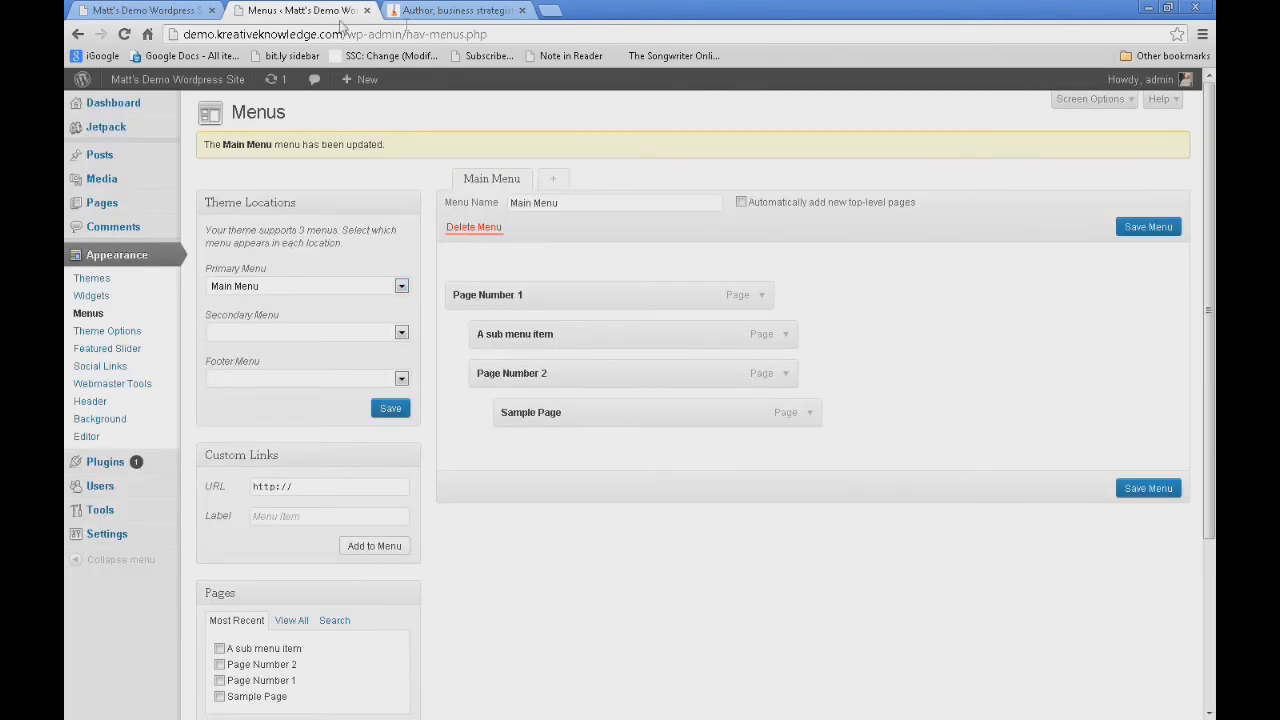
click(160, 12)
click(124, 34)
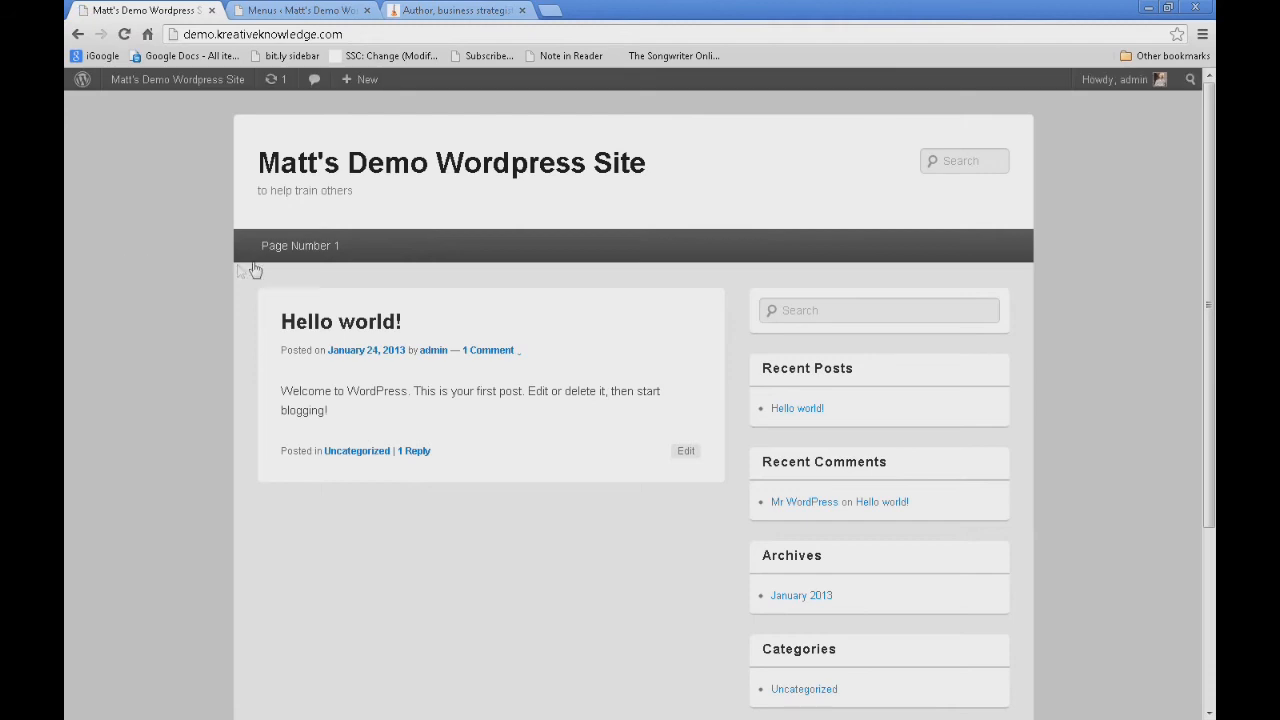
mouse_move(288, 254)
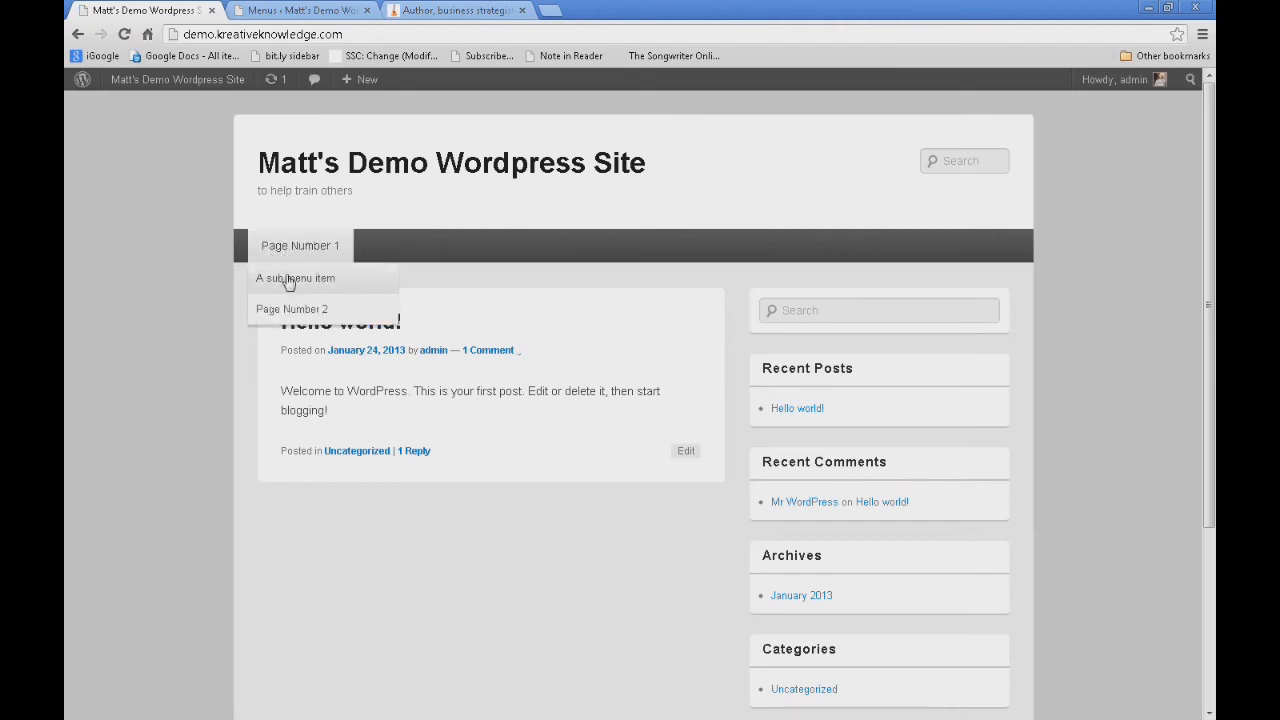
mouse_move(291, 310)
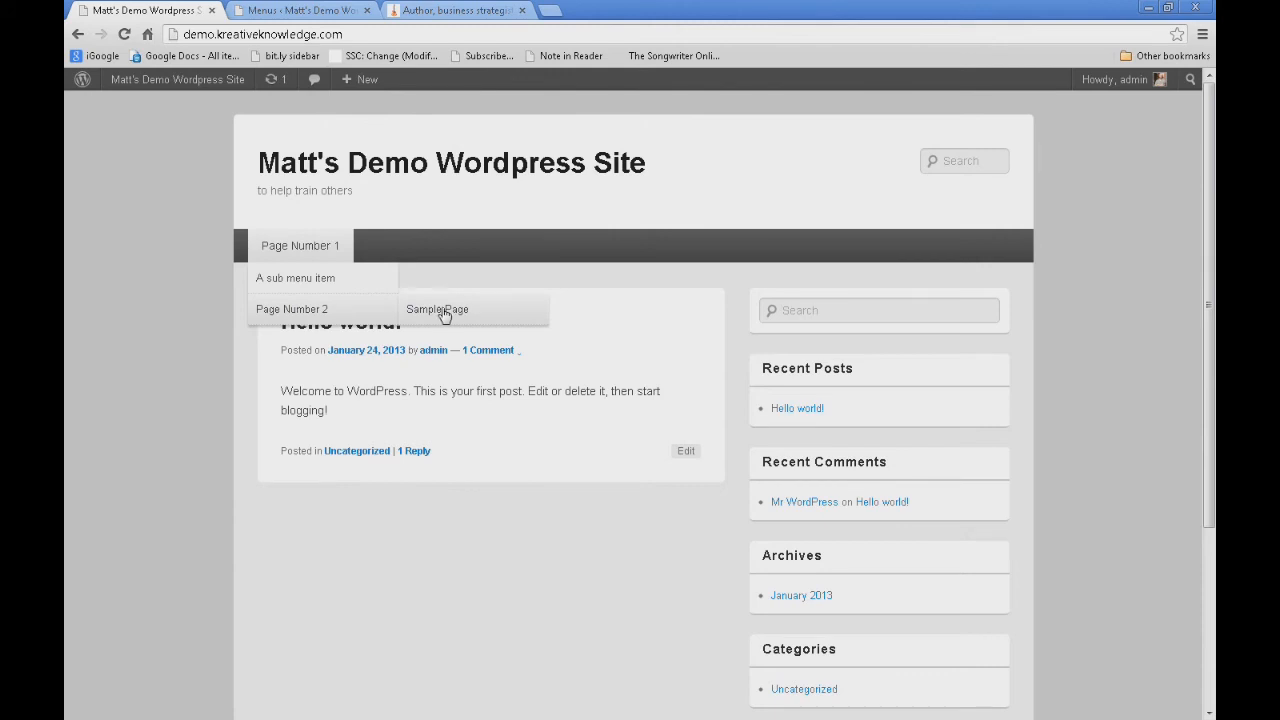
Move Page Number 2 back to the top level of Main Menu, keeping Sample Page beneath it, and save the menu.
click(258, 10)
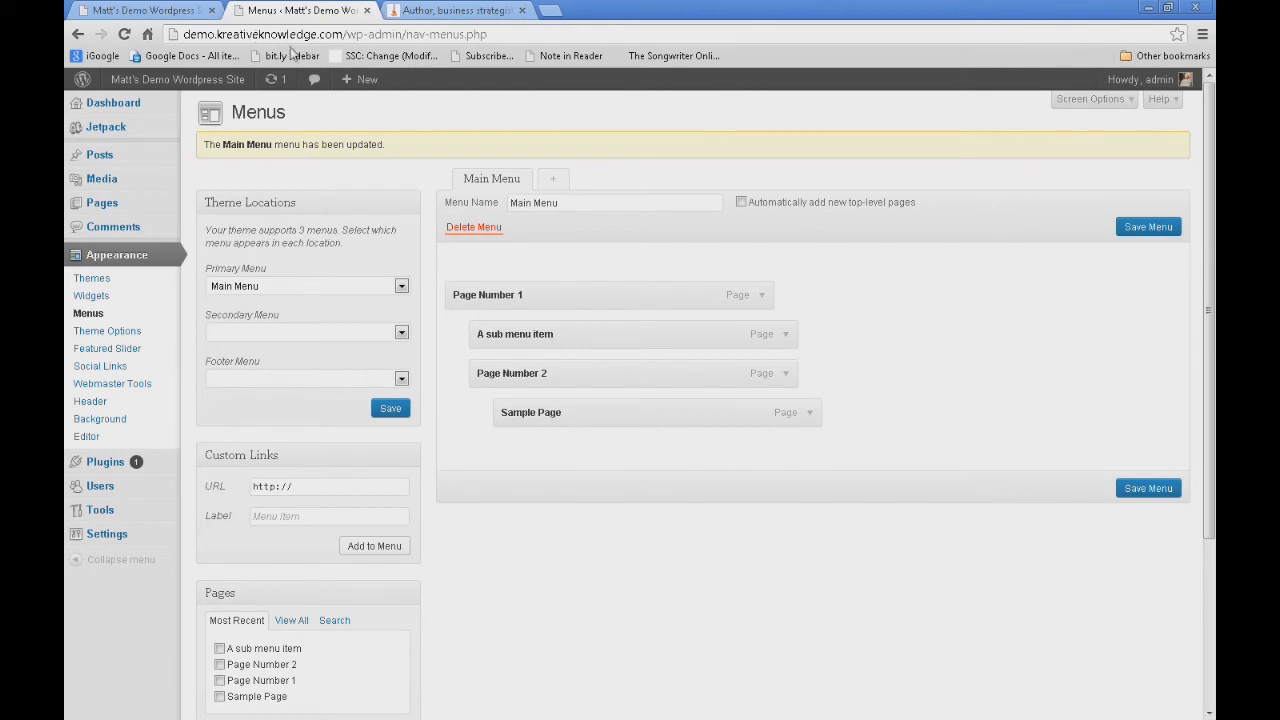
mouse_move(360, 79)
mouse_move(462, 375)
mouse_down()
mouse_move(440, 372)
mouse_move(484, 372)
mouse_up()
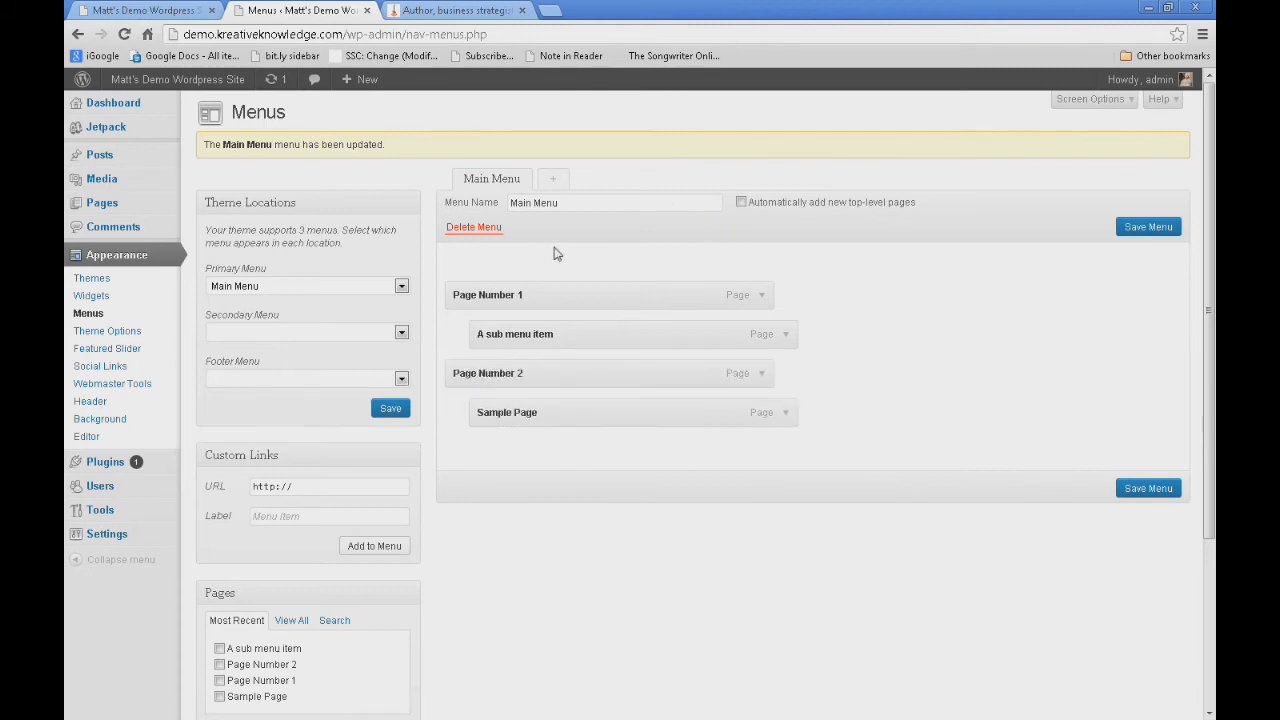
click(1137, 228)
click(401, 333)
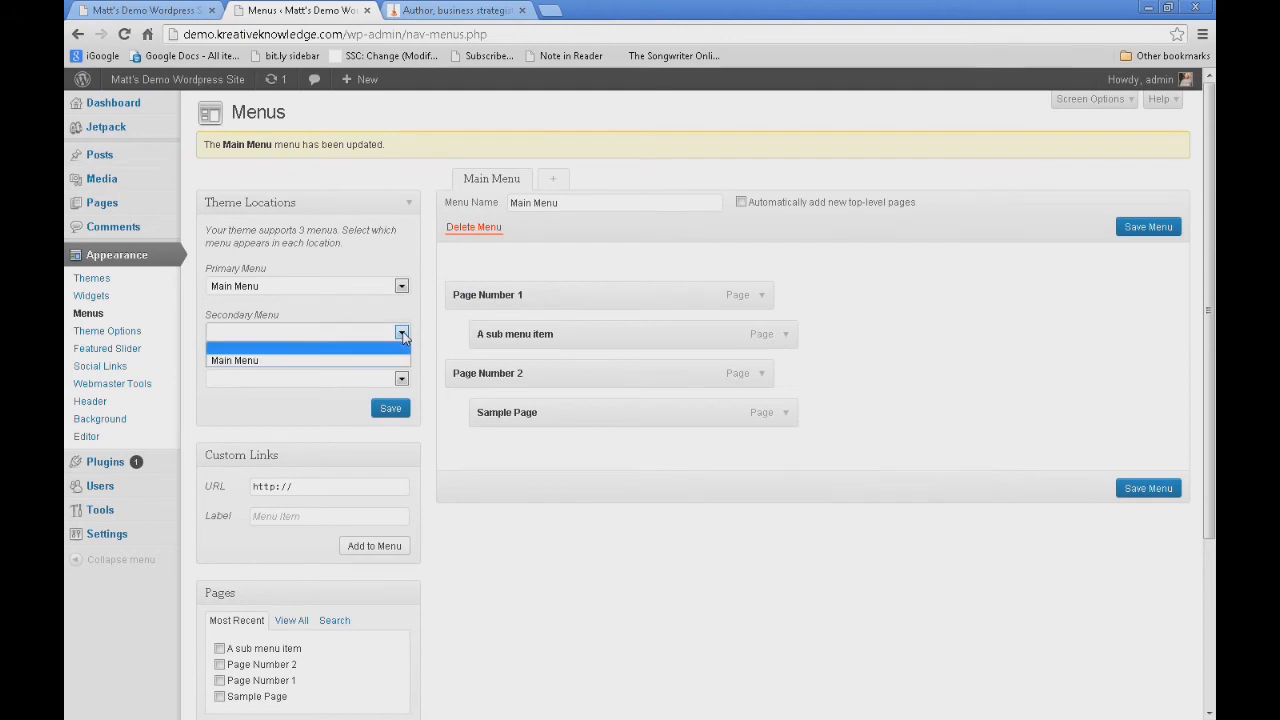
click(309, 361)
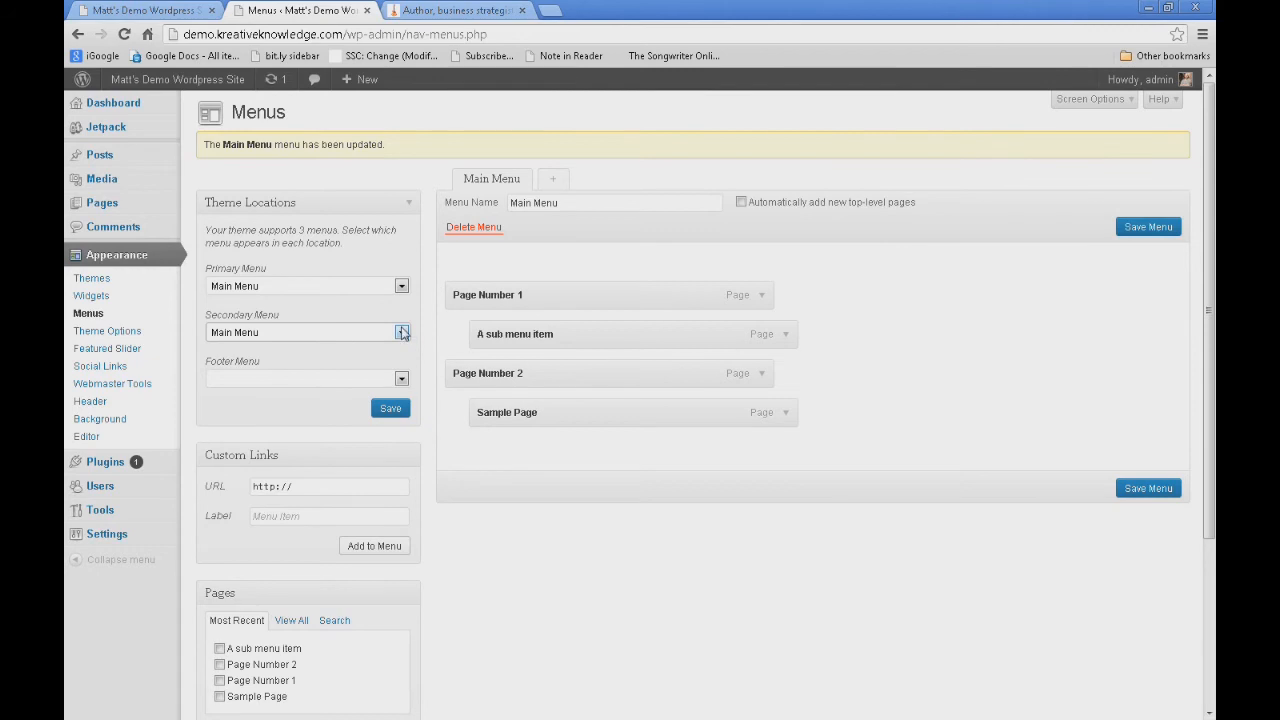
click(401, 333)
click(354, 345)
Create a second custom navigation menu named "Menu 2".
click(558, 180)
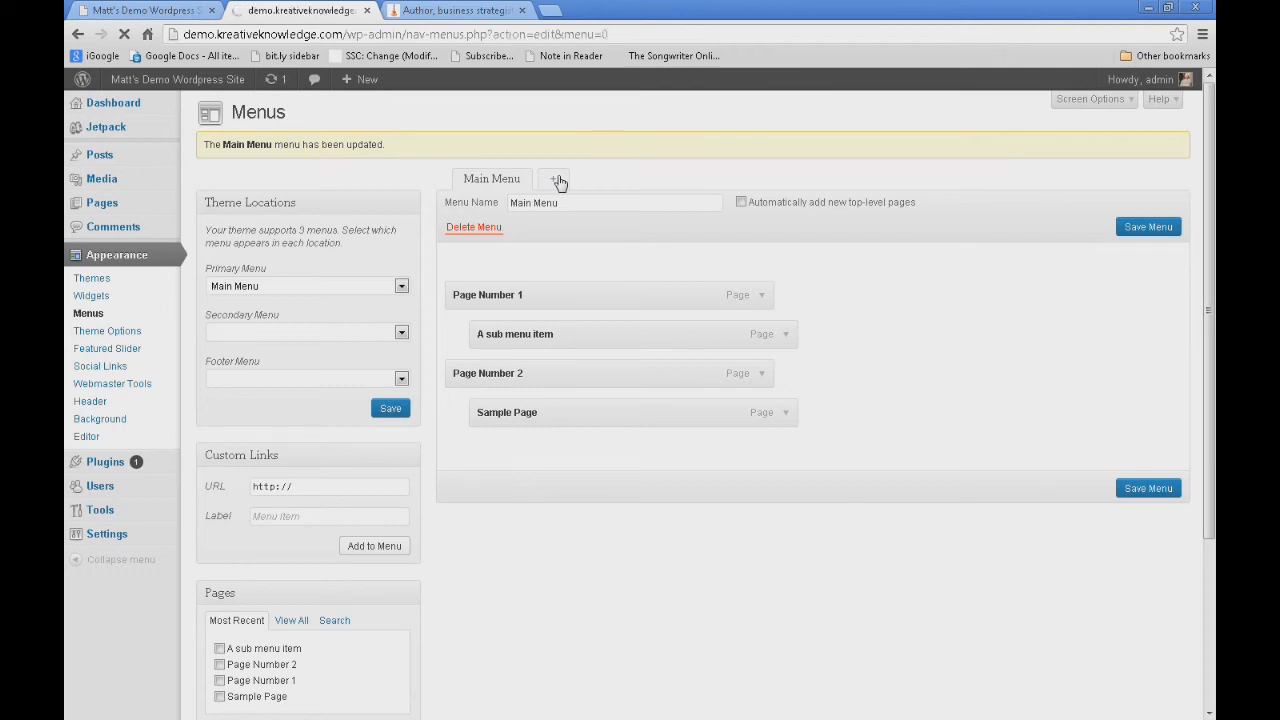
click(557, 160)
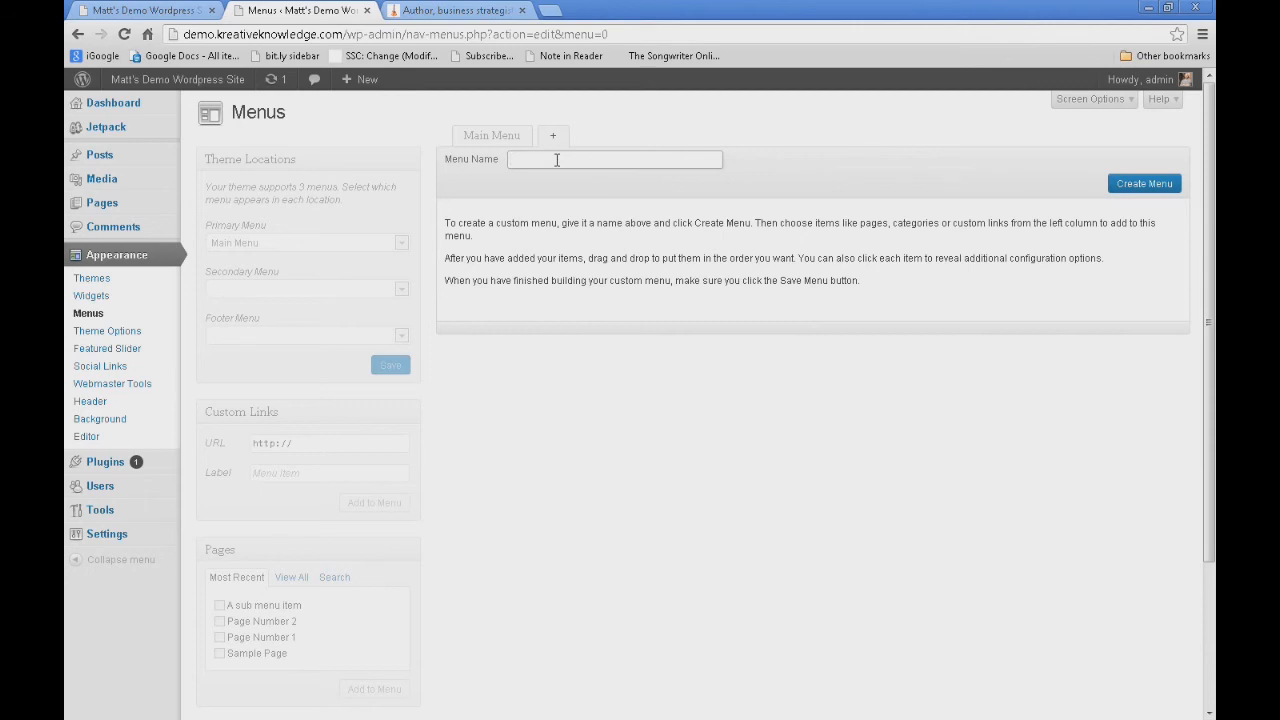
text(Menu 2)
click(1145, 188)
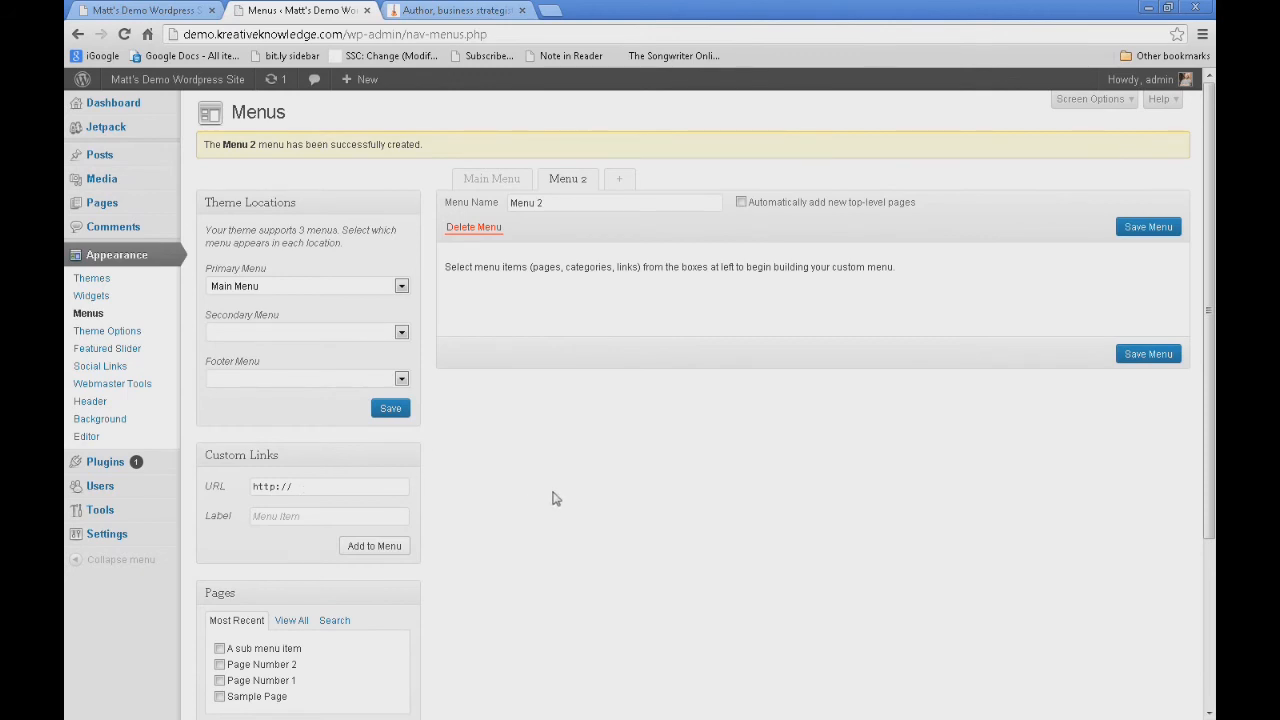
click(309, 491)
text(www.go)
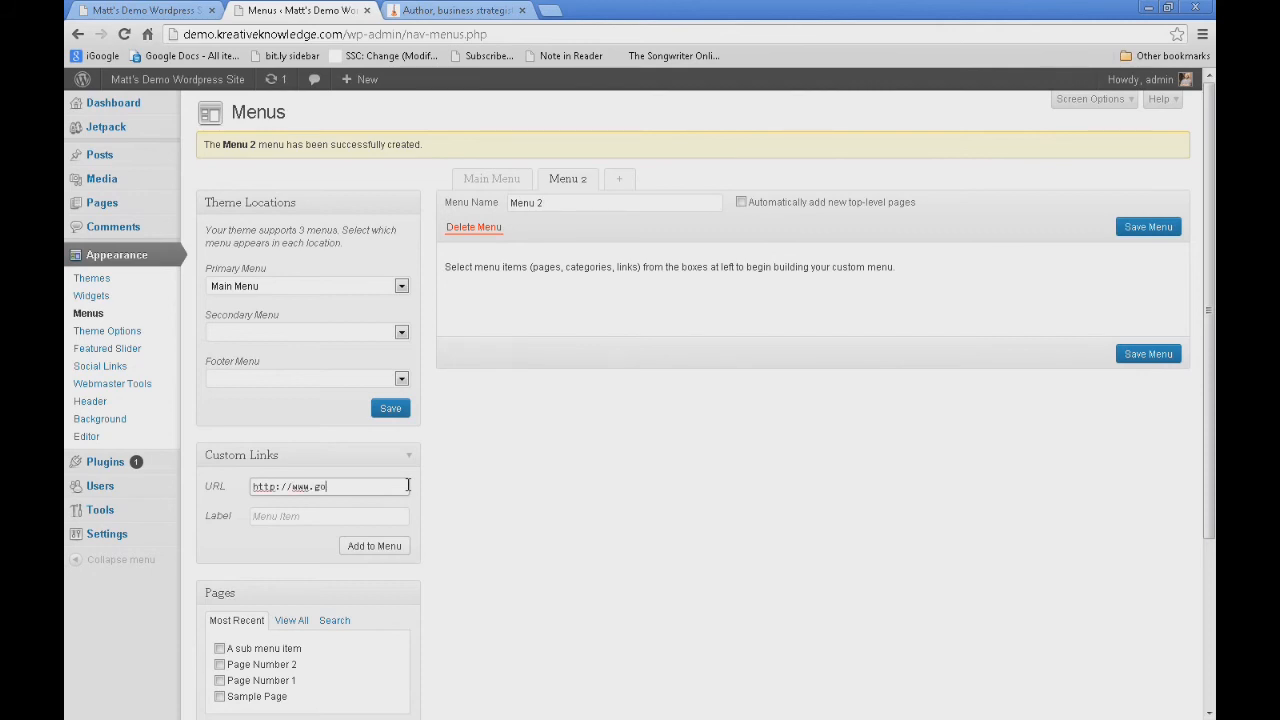
text(ogle.com)
key(Tab)
text(Google)
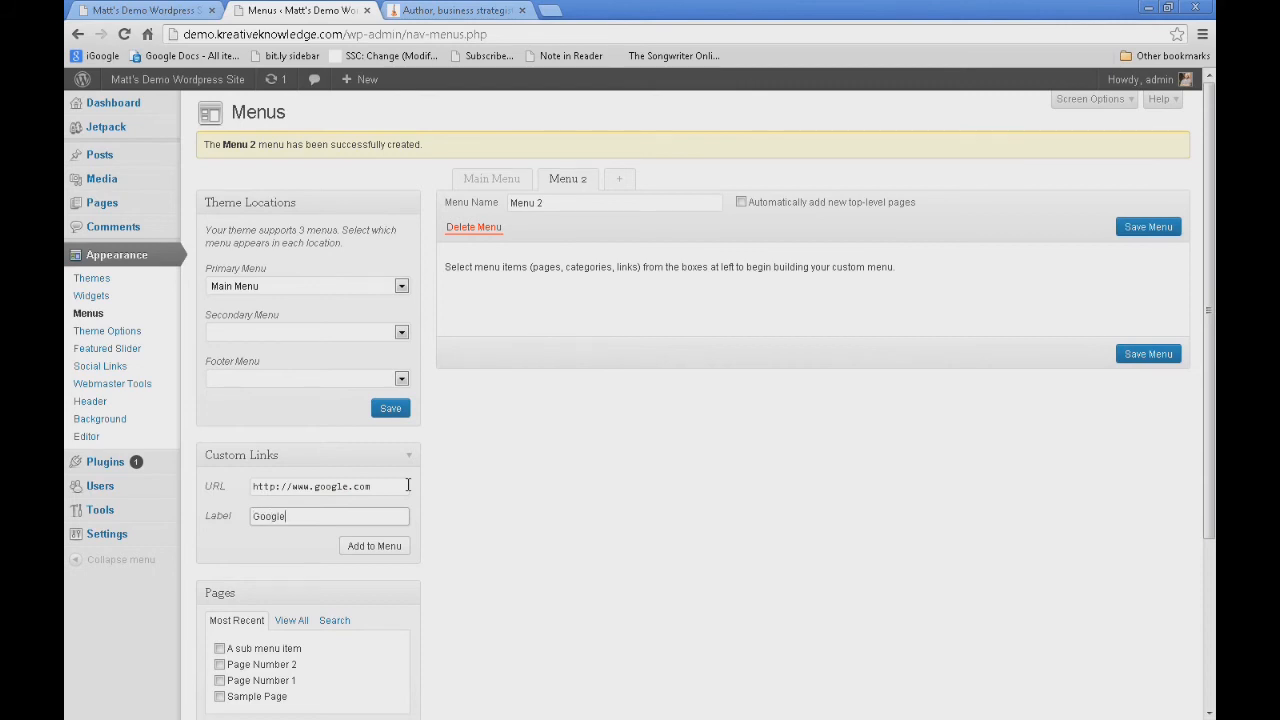
click(364, 548)
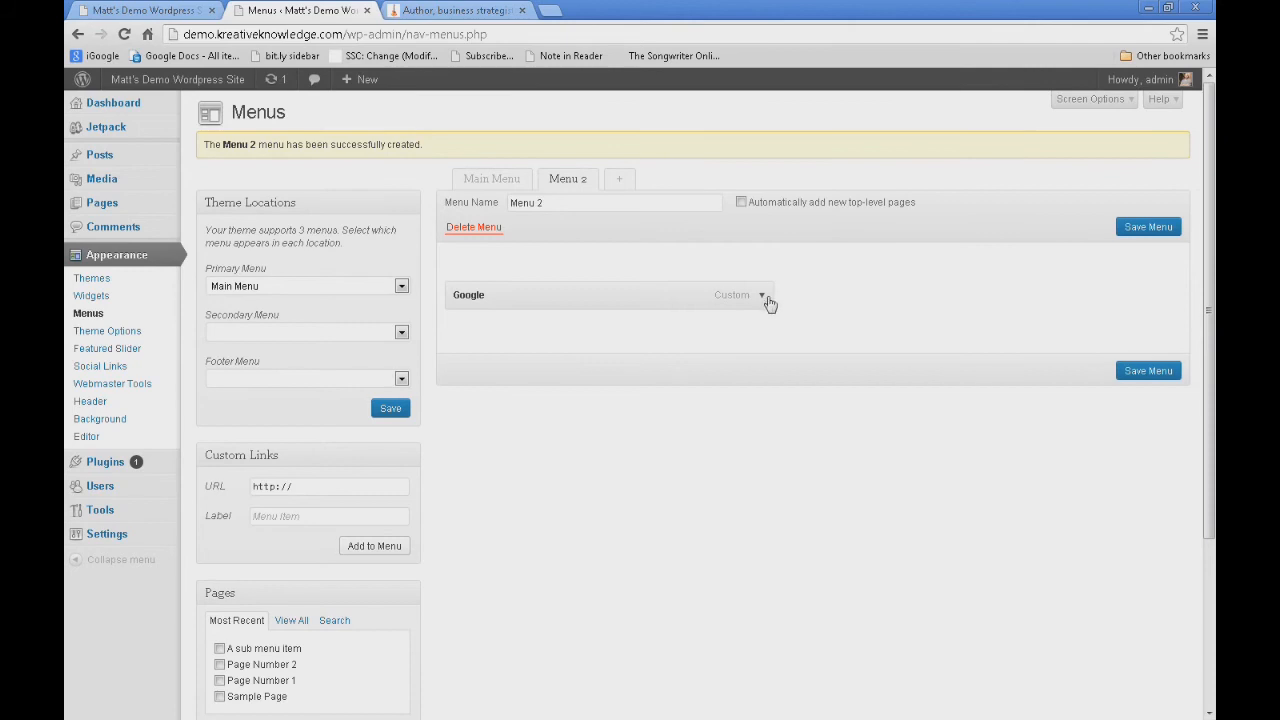
Give the Google menu item the title attribute "a link to google" and save Menu 2.
click(761, 299)
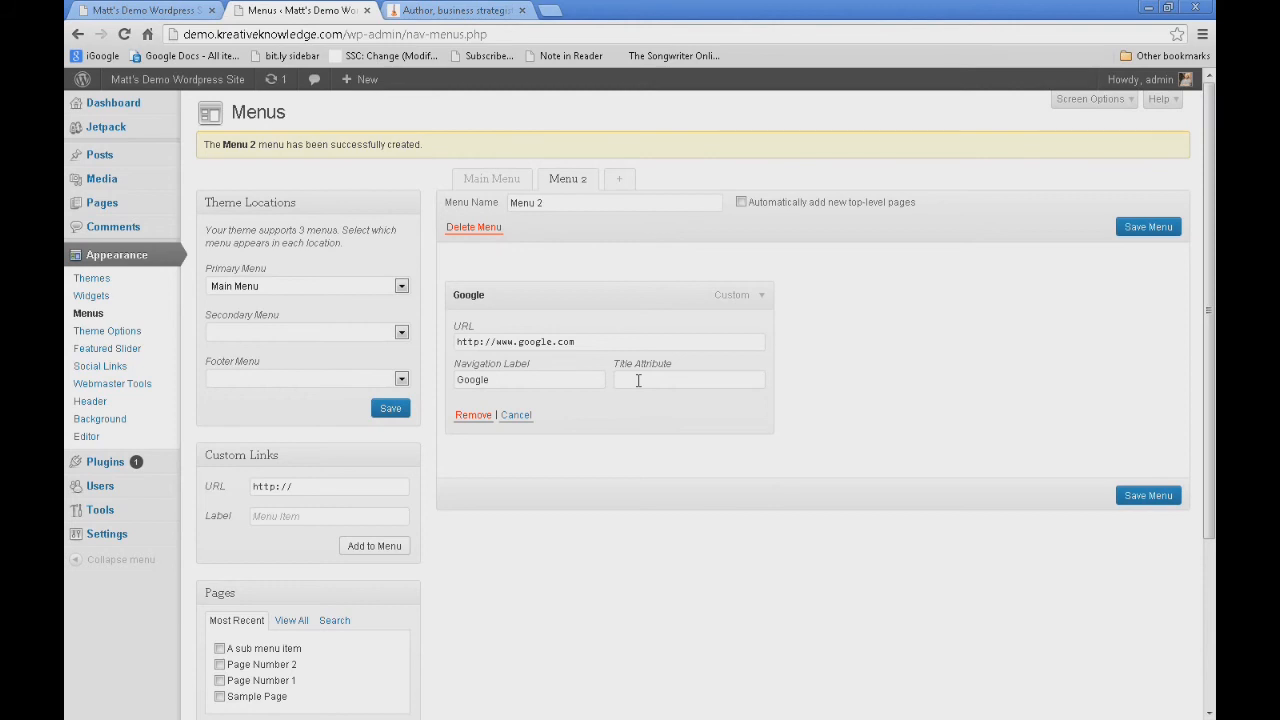
click(638, 381)
text(a link to google)
click(1134, 234)
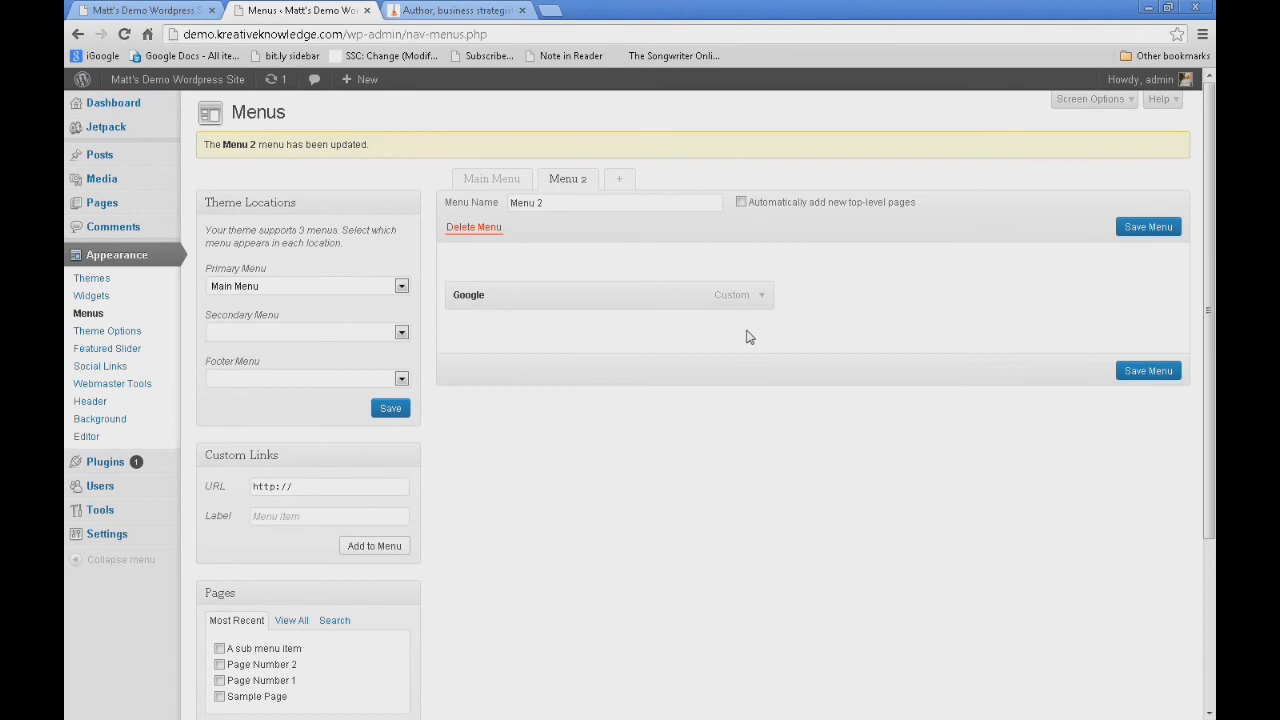
Show the Link Target property for menu items, make the Google link open in a new window/tab and save Menu 2.
click(1128, 104)
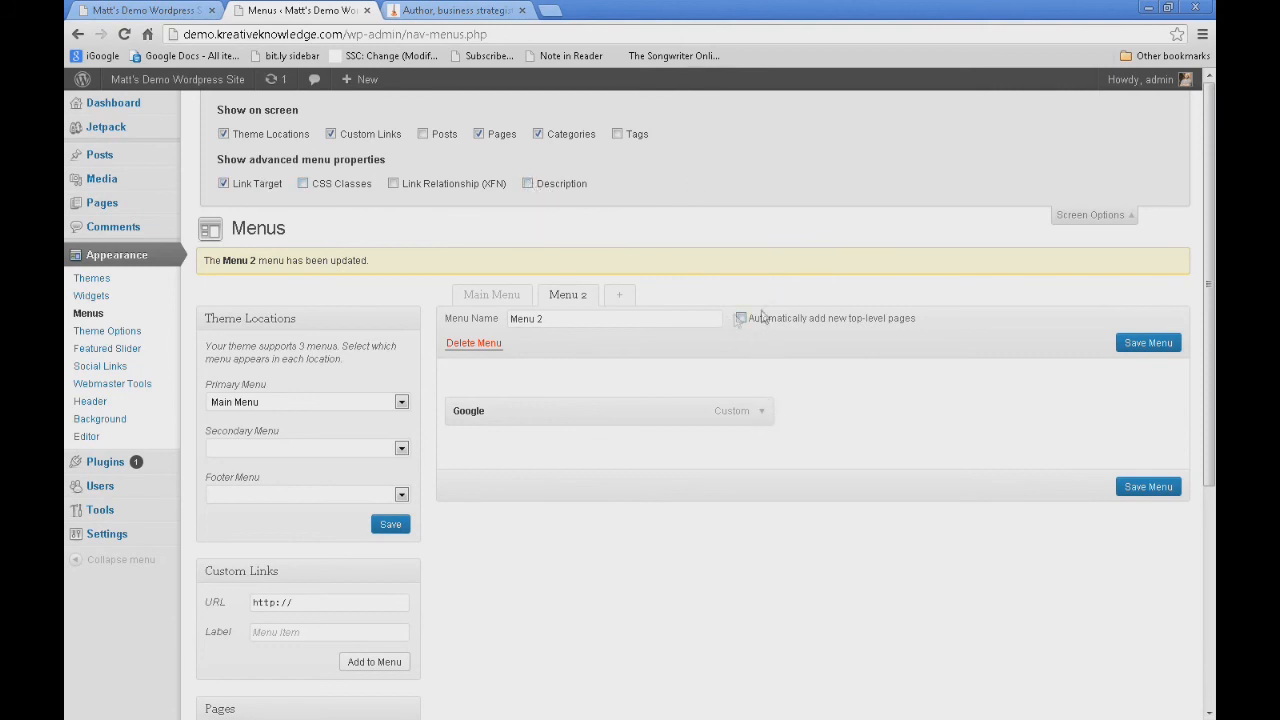
click(761, 418)
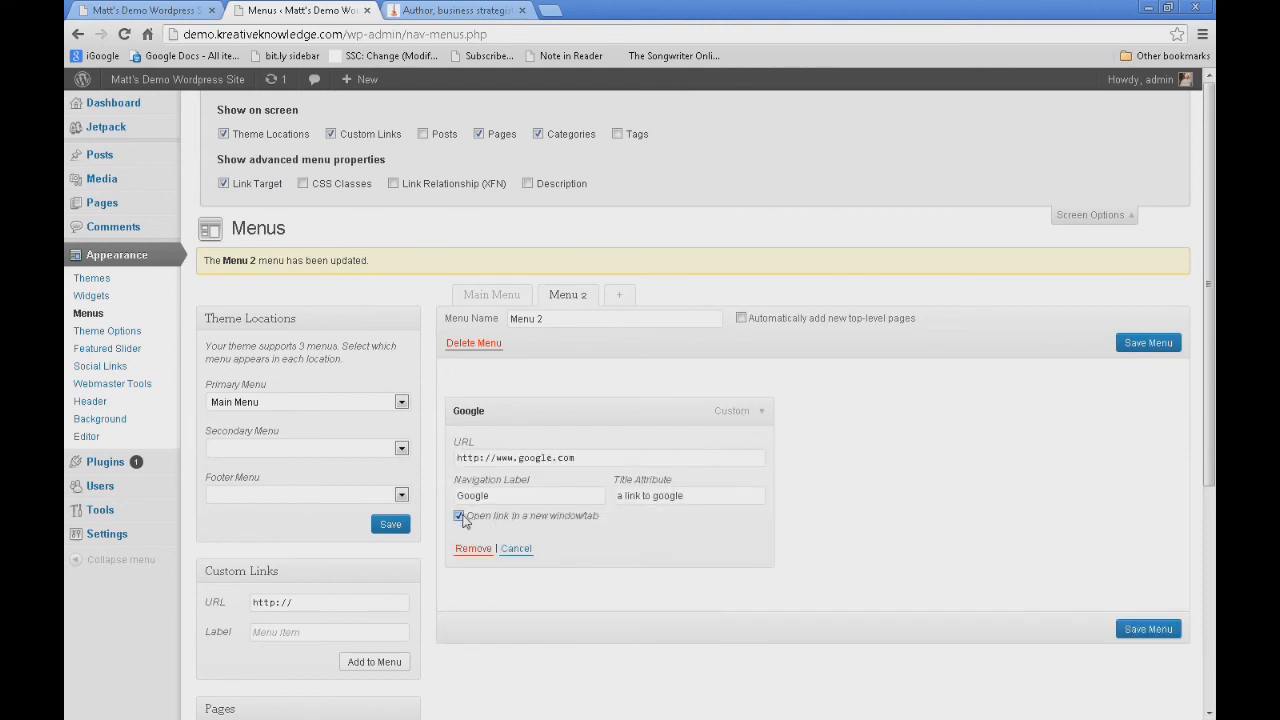
click(1136, 345)
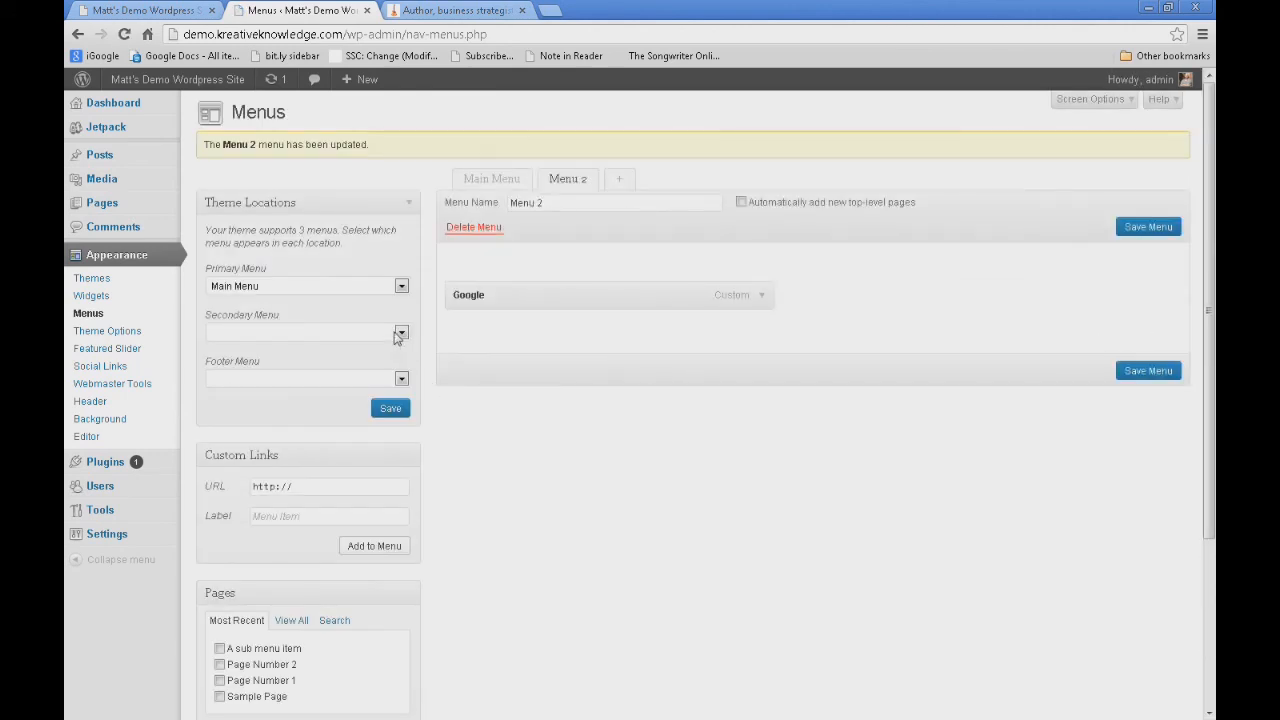
Assign Menu 2 to the theme's Secondary Menu location and save the theme locations.
click(401, 333)
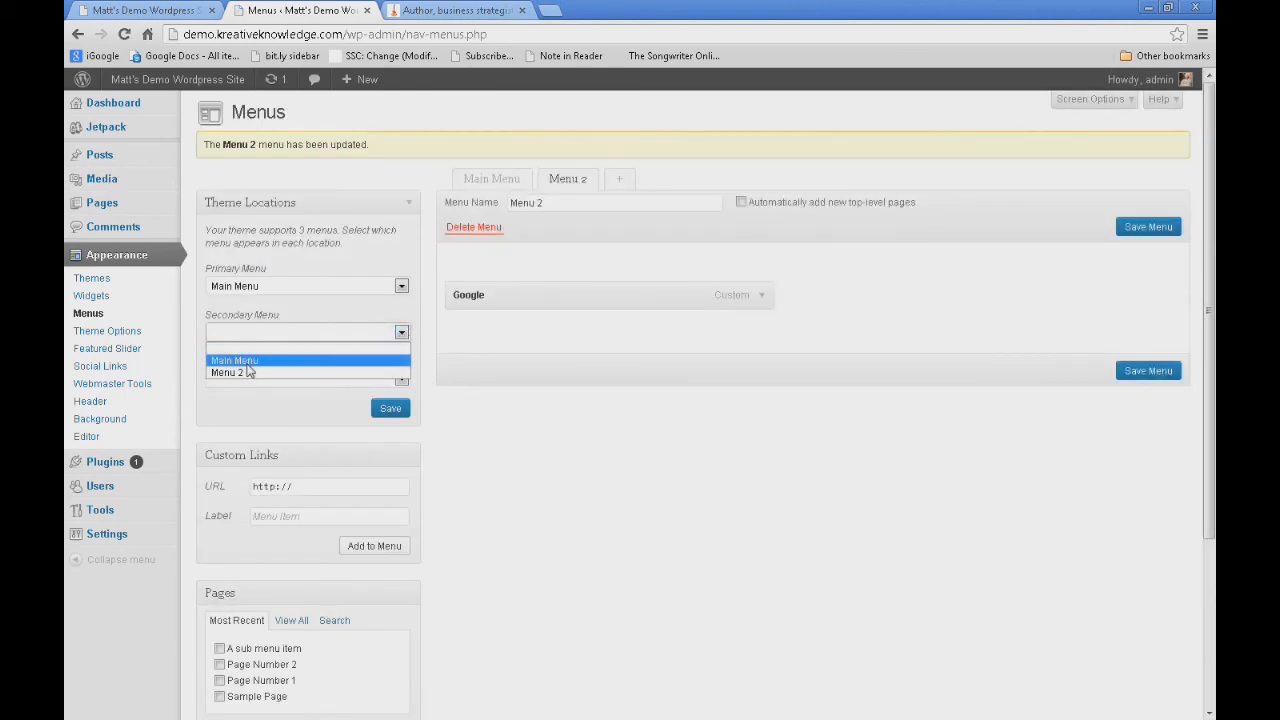
click(246, 373)
click(389, 411)
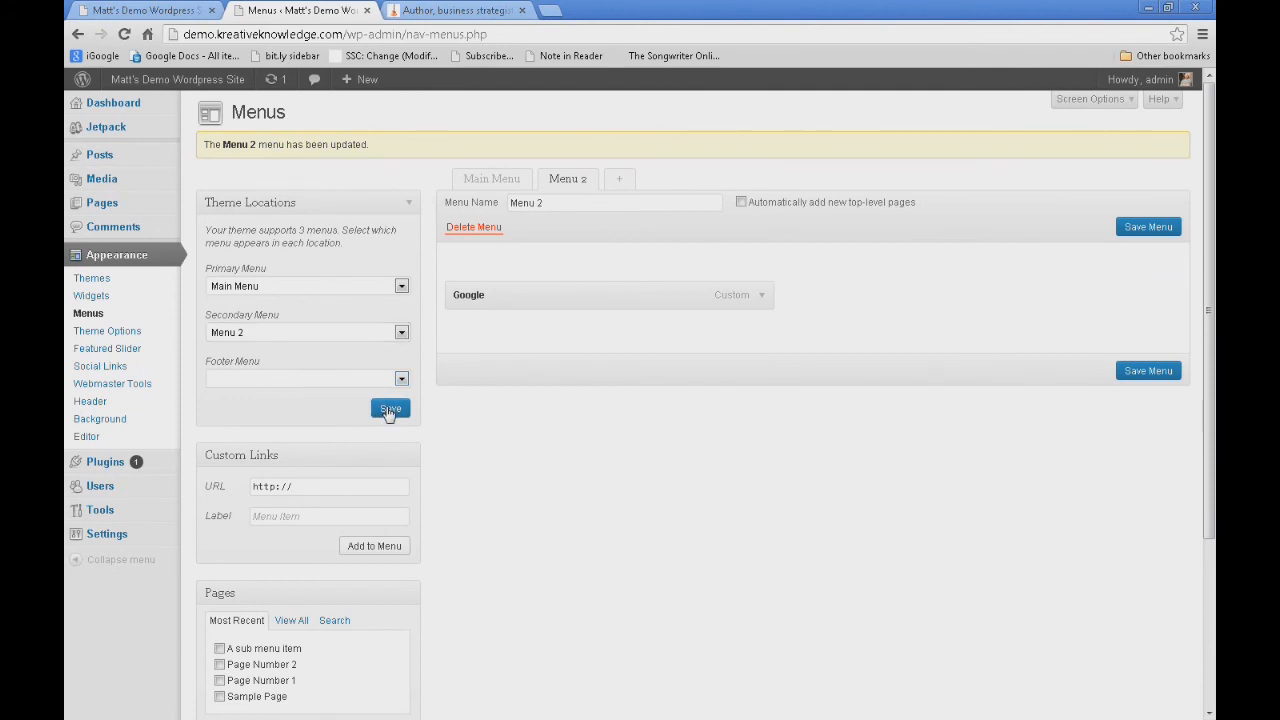
Reload the demo site's front page, test the Google link in the secondary menu, and close the page it opens.
click(150, 12)
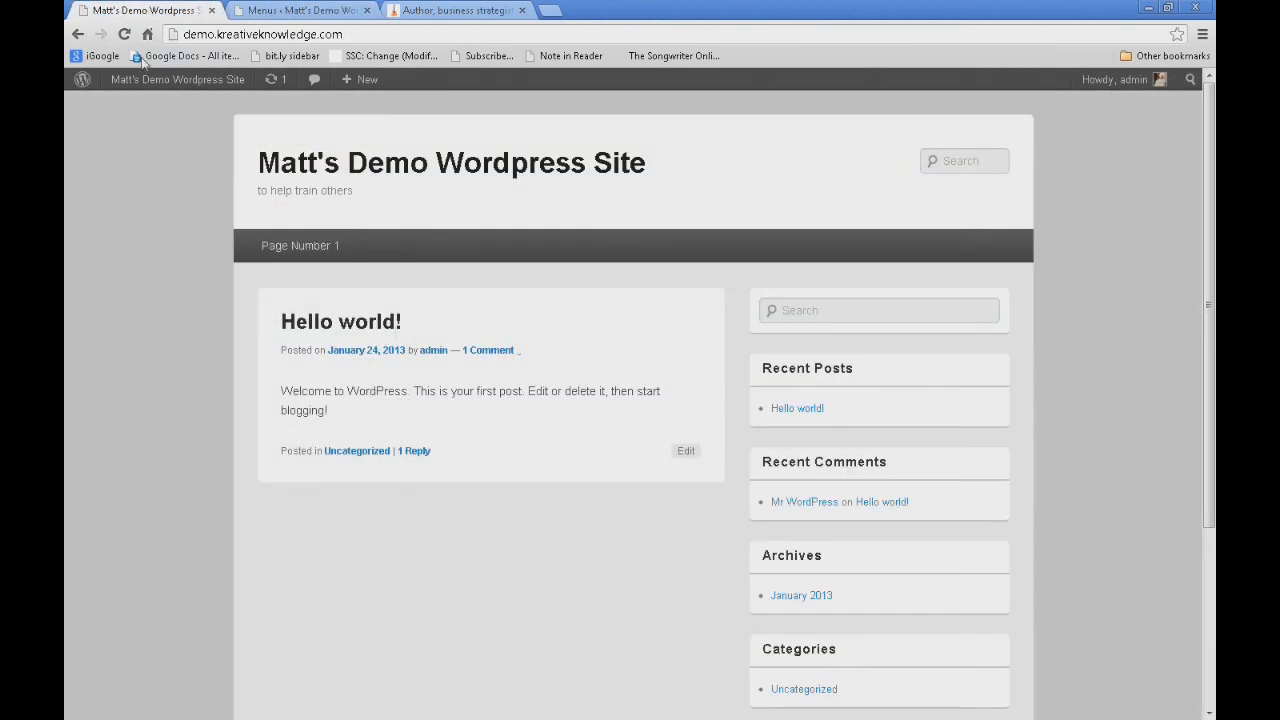
click(124, 34)
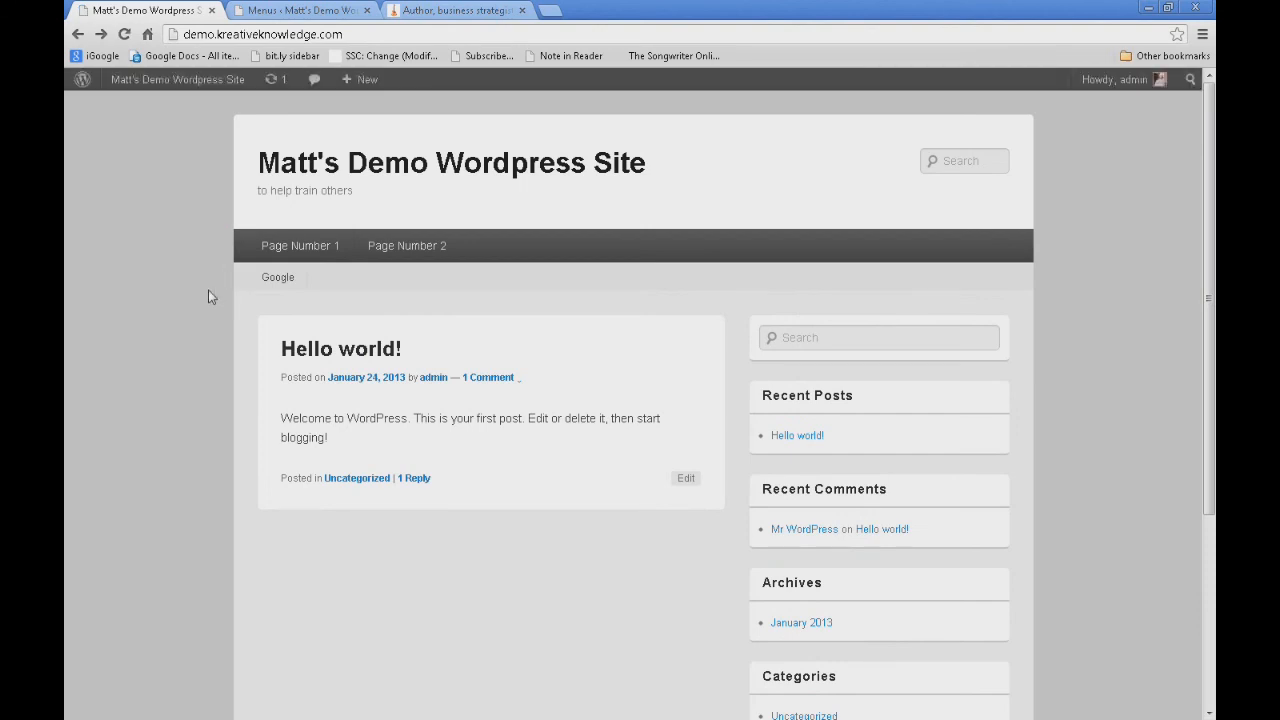
click(275, 283)
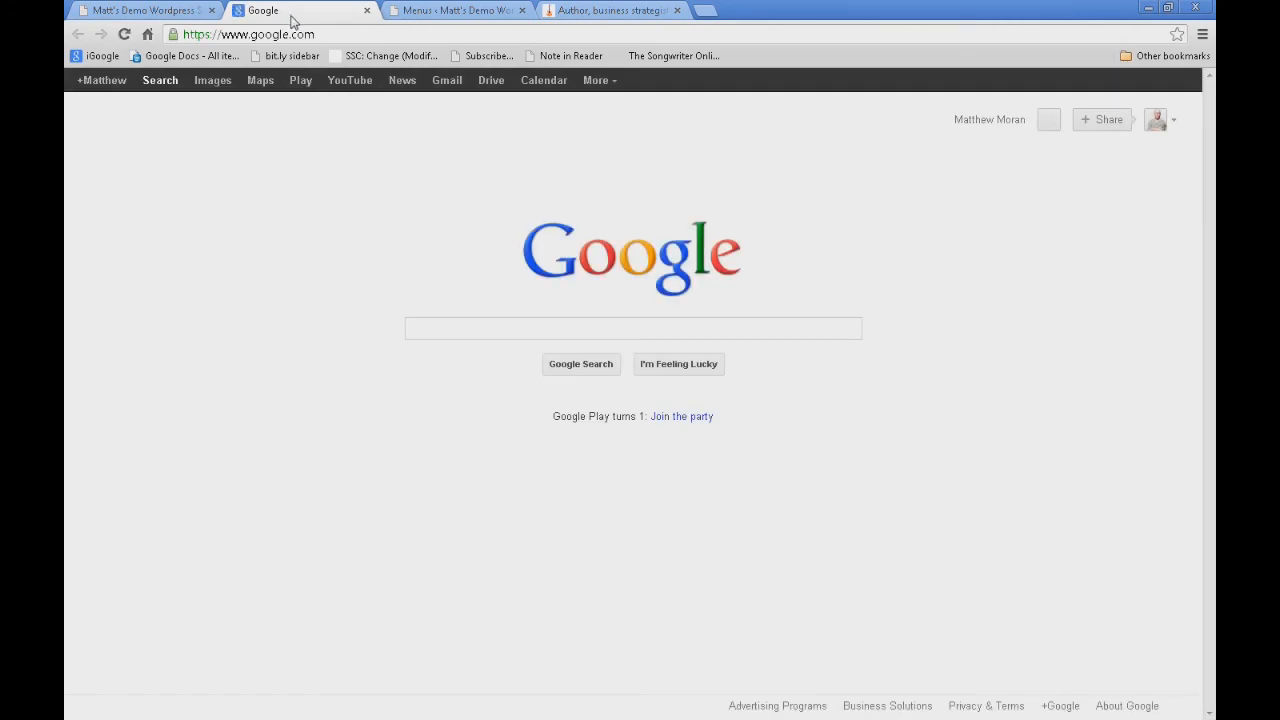
click(366, 11)
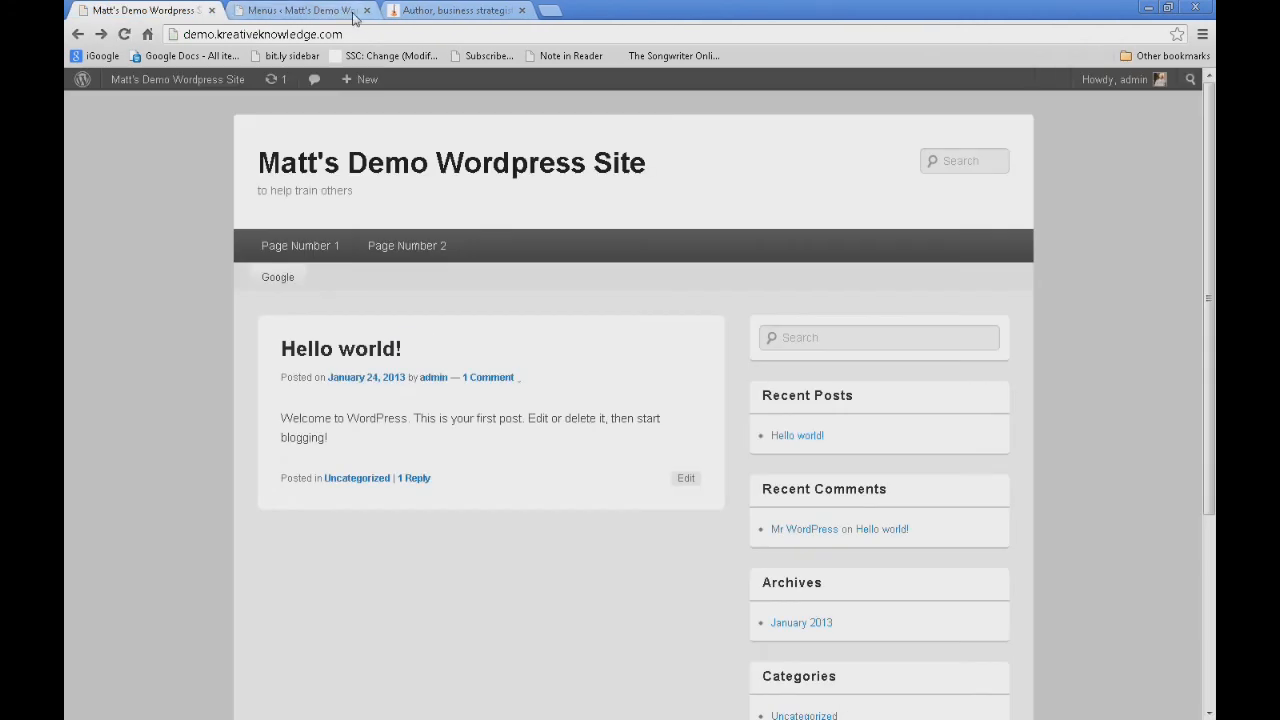
View the author's live site as a menu example, follow its The IT Career Toolkit secondary menu link, and close the opened page.
click(430, 11)
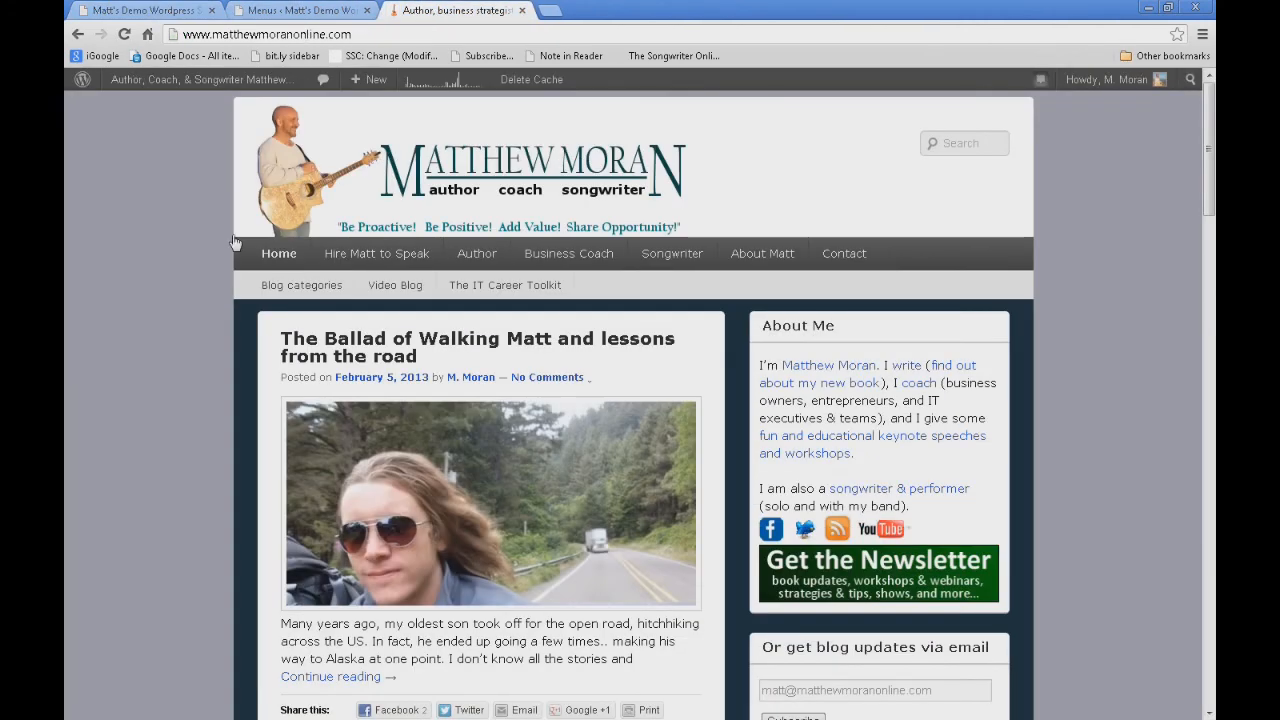
mouse_move(266, 287)
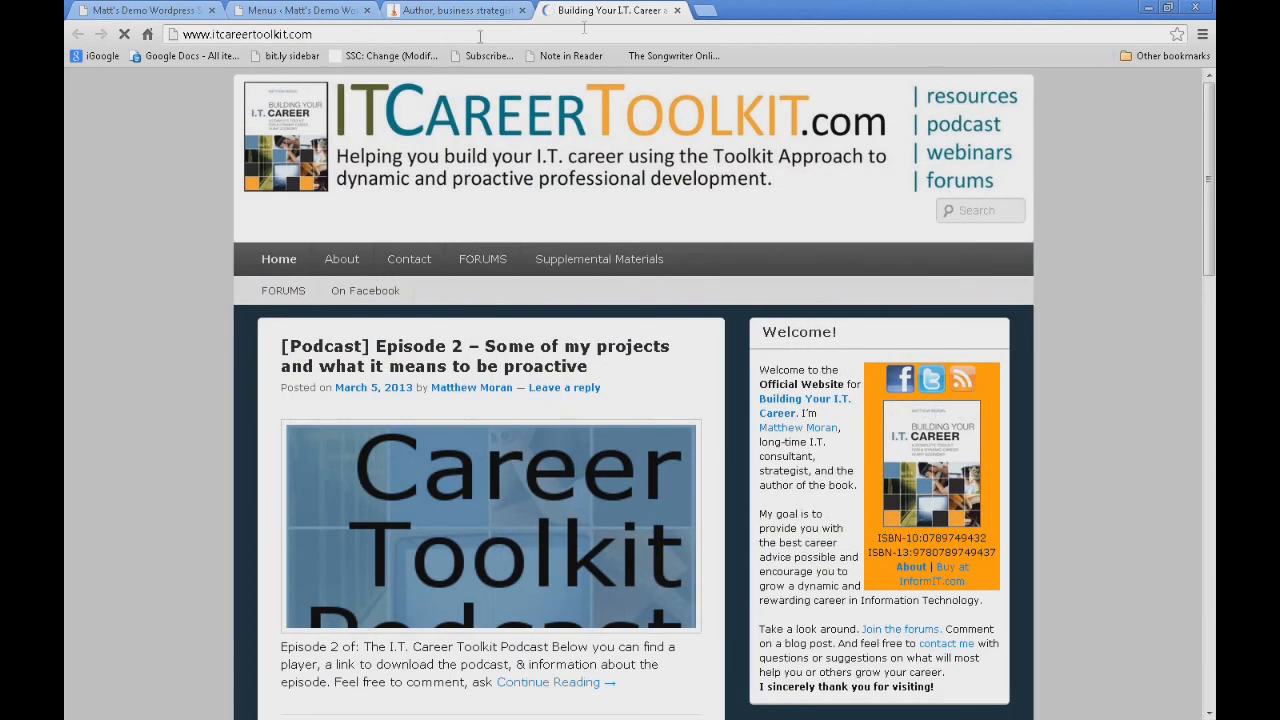
click(677, 10)
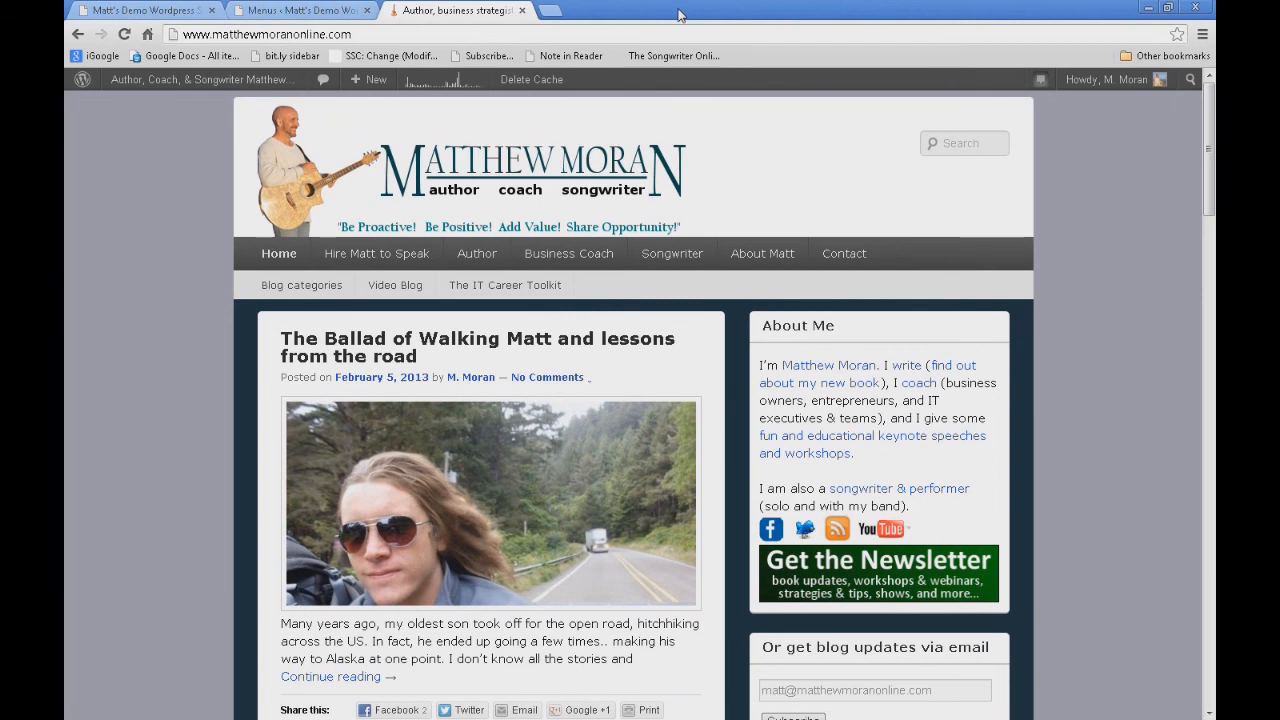
Return to the WordPress Menus administration page, show the Main Menu structure, and start adding a new menu.
click(278, 12)
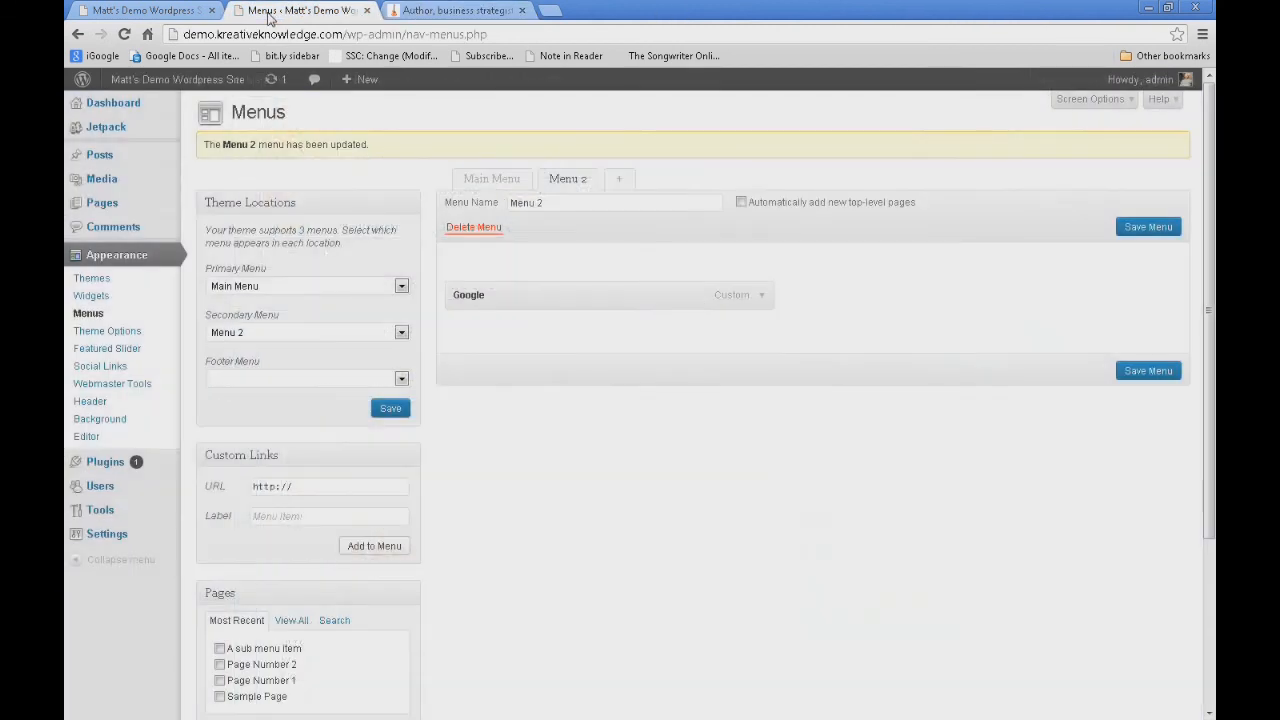
click(503, 178)
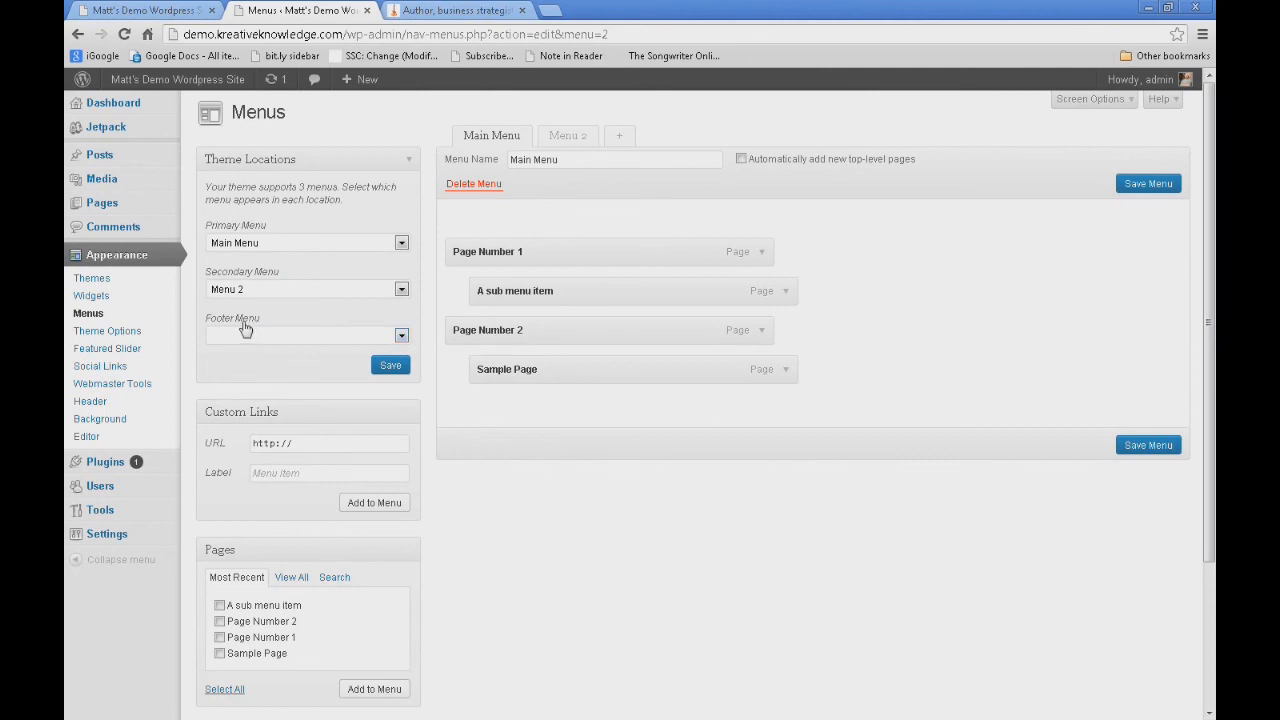
click(622, 138)
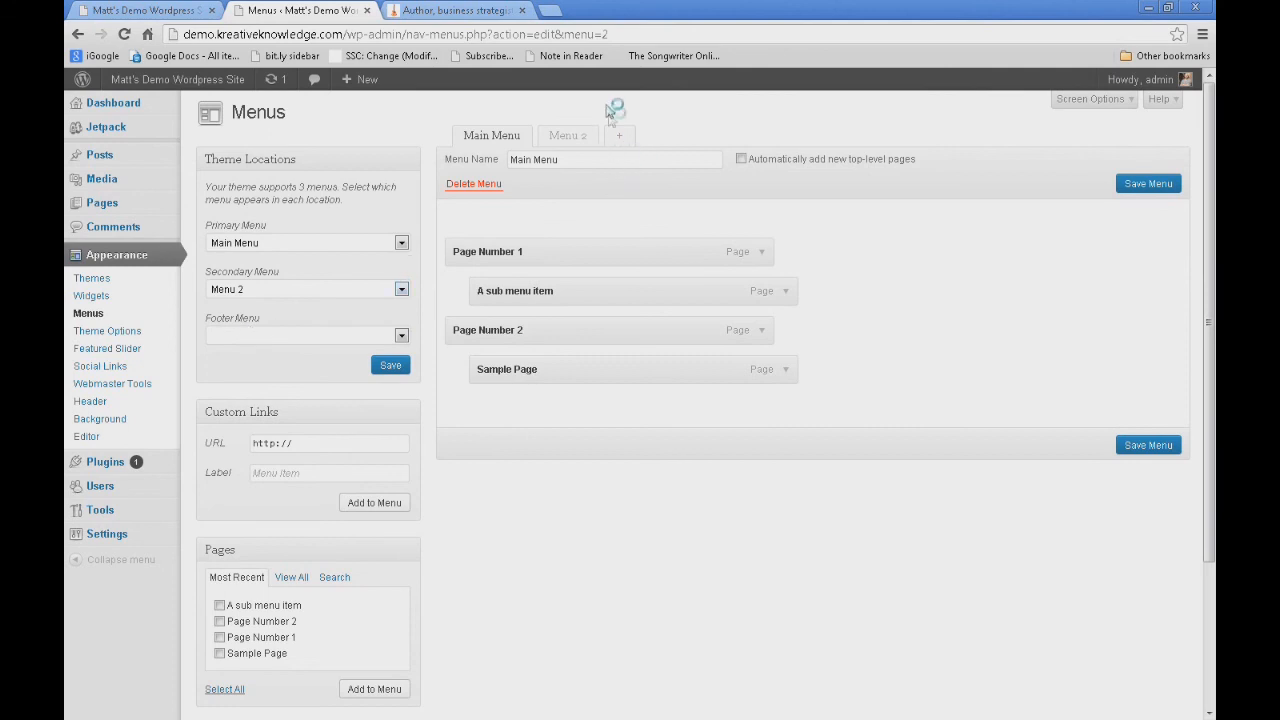